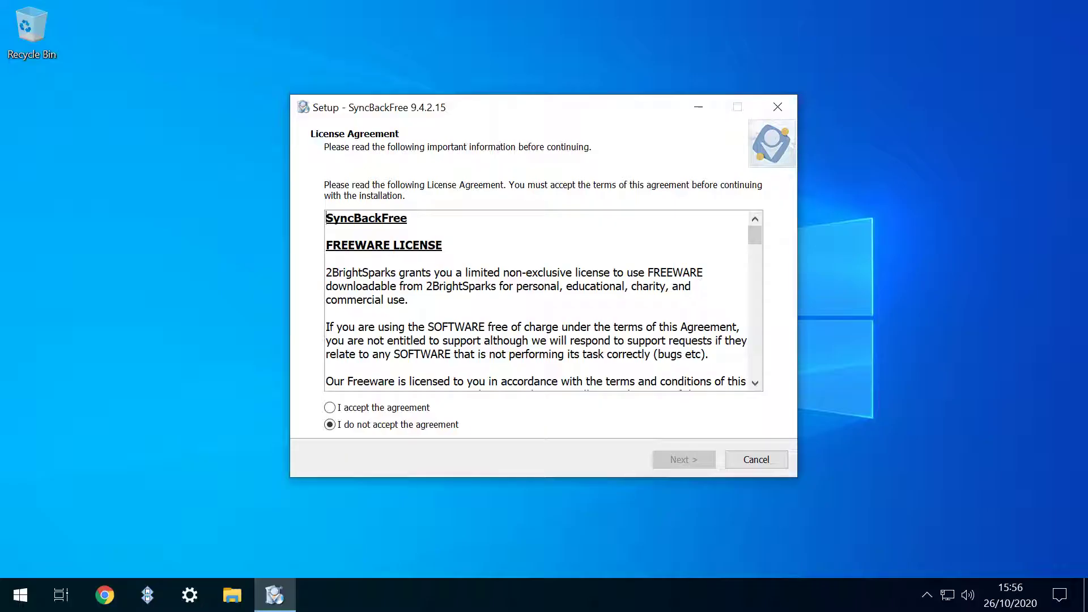
Accept the SyncBackFree licence and continue to the install location, copying its folder path
left_click(329, 407)
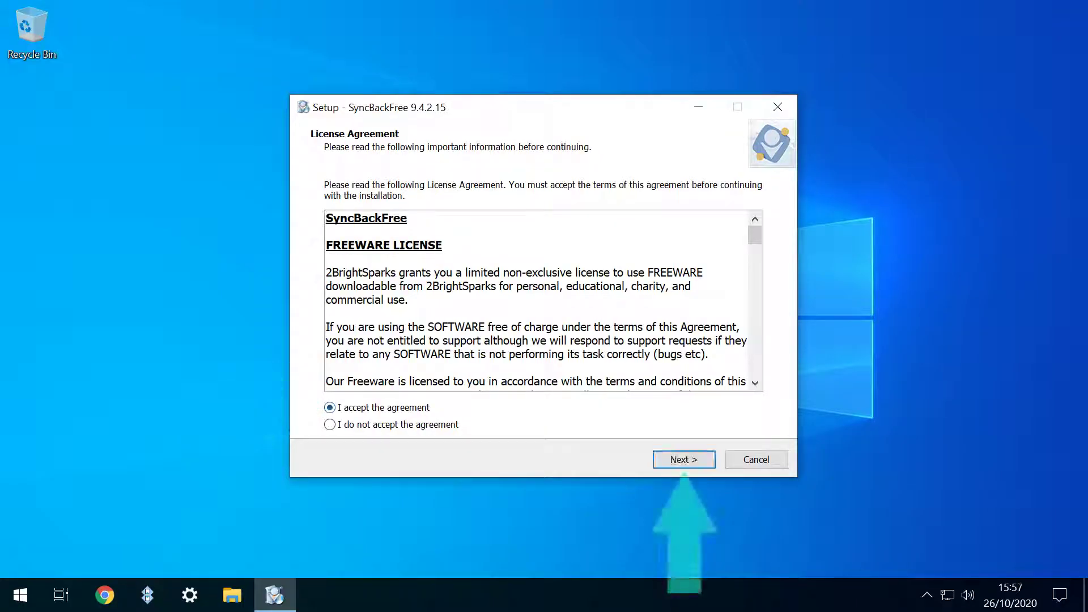
left_click(684, 459)
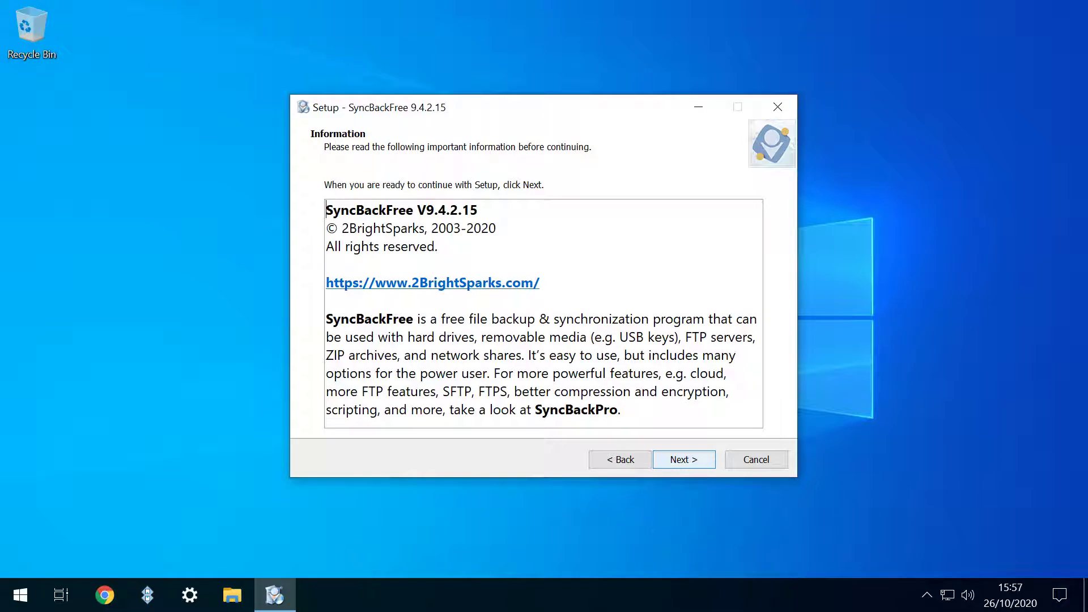
key("Return")
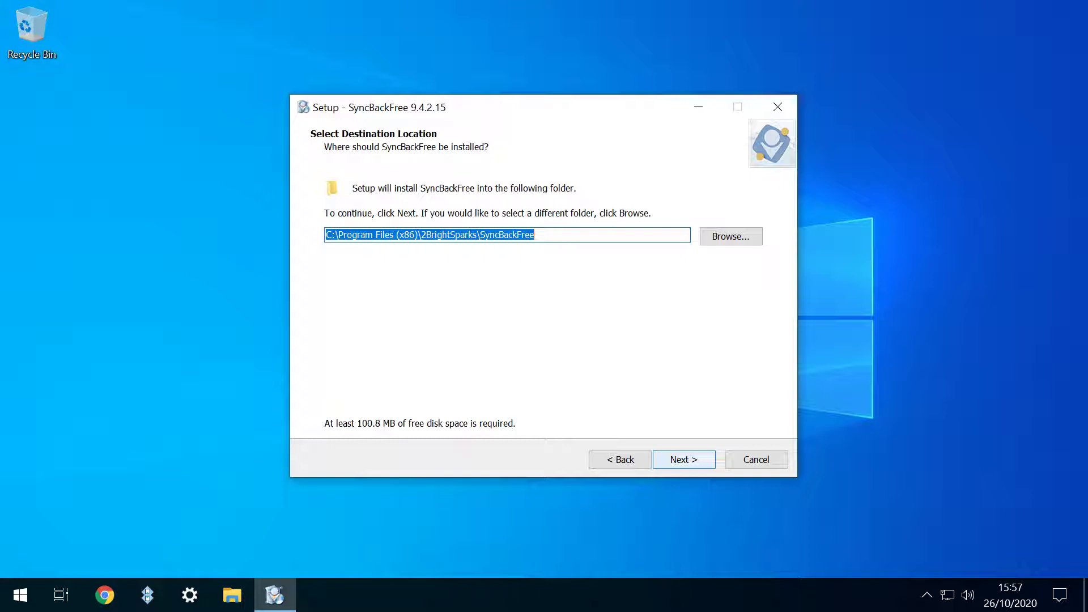
key("alt+r")
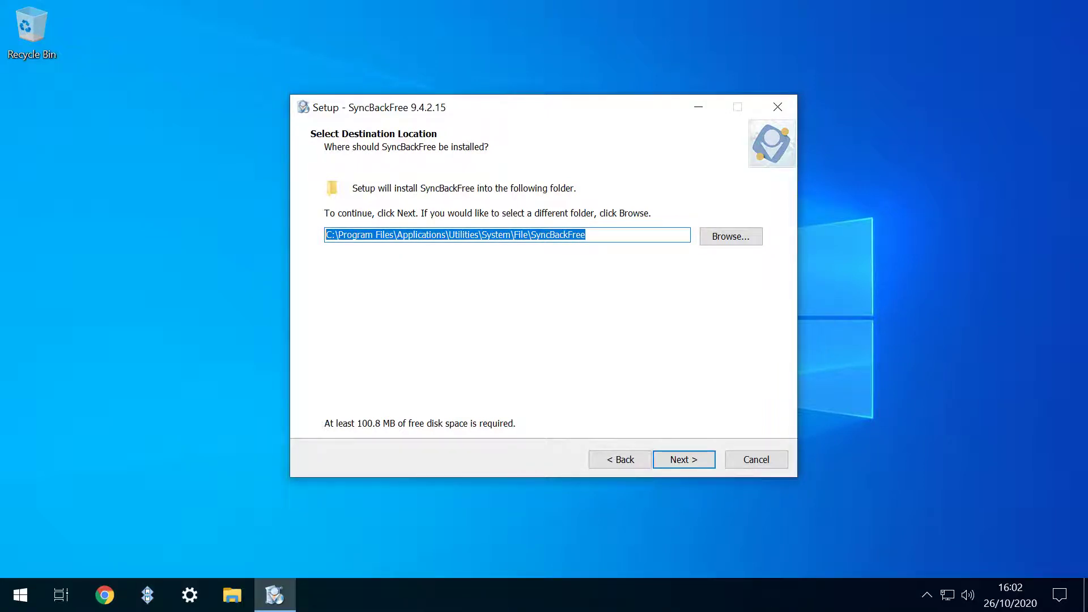
key("ctrl+c")
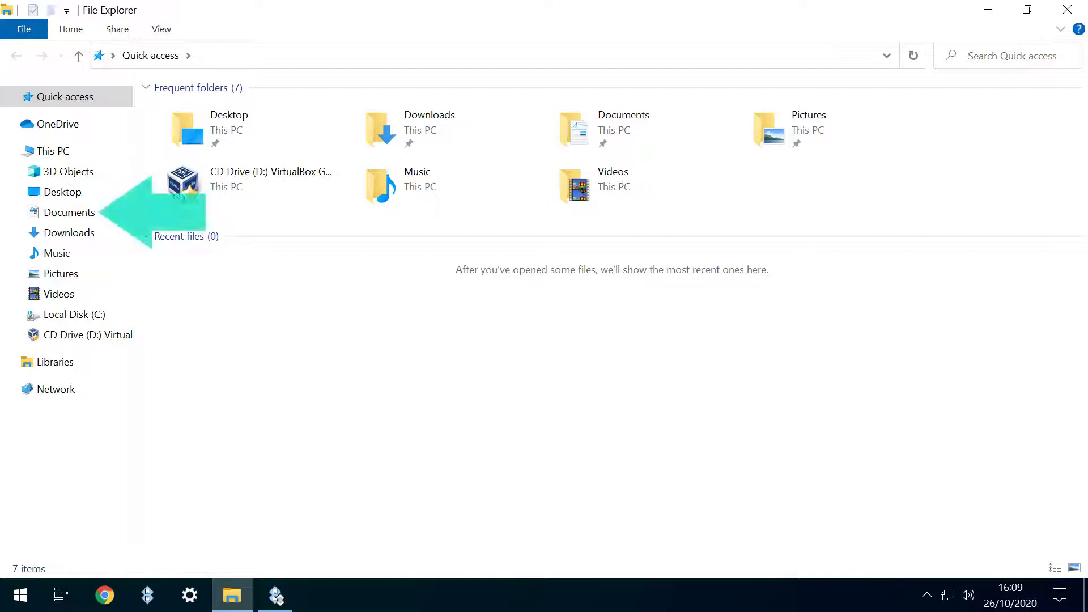
Browse the Documents, Downloads, Pictures and Videos folders in File Explorer
left_click(69, 211)
left_click(70, 232)
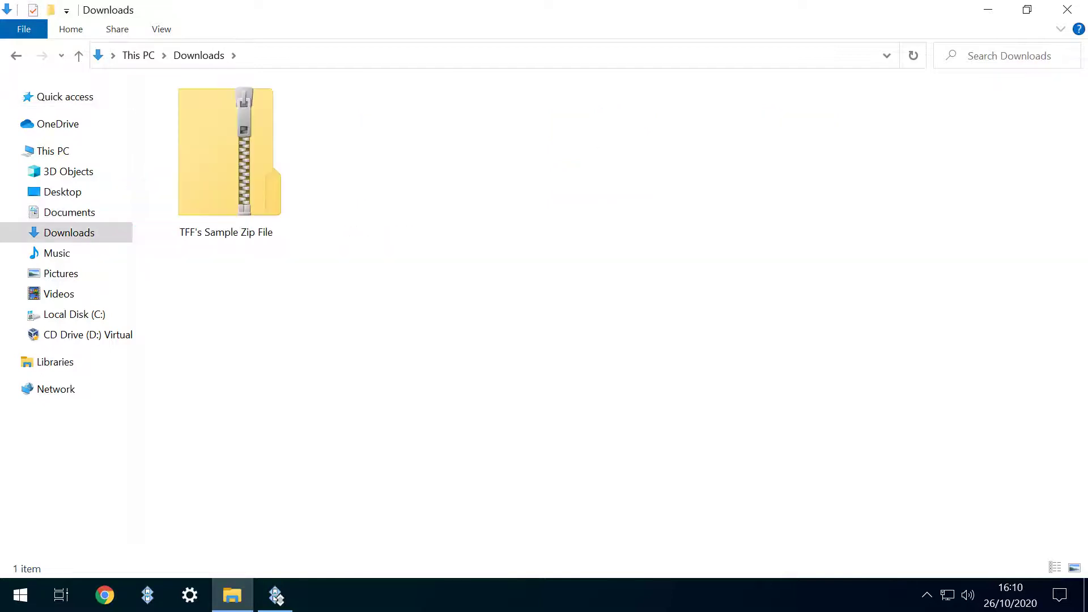
left_click(61, 273)
left_click(59, 293)
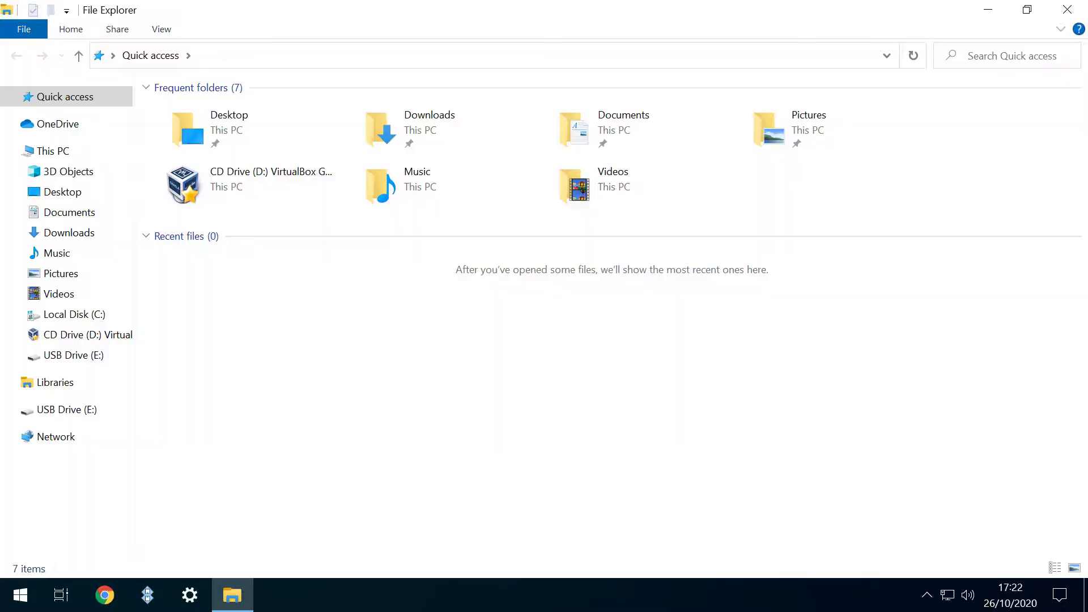
Create a new folder named Documents on USB Drive (E:)
left_click(67, 409)
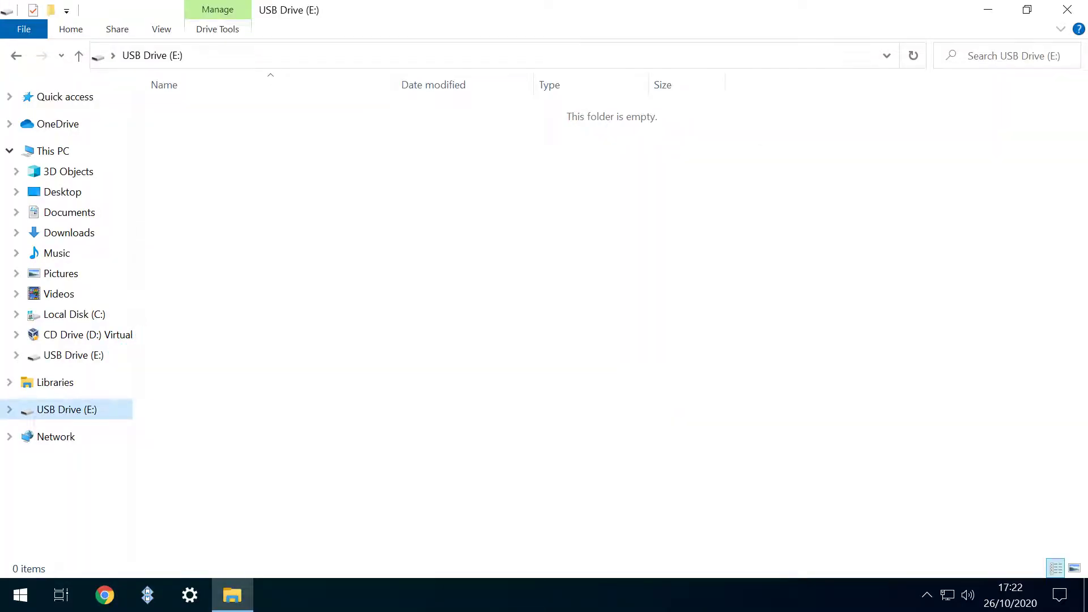
right_click(336, 256)
mouse_move(374, 443)
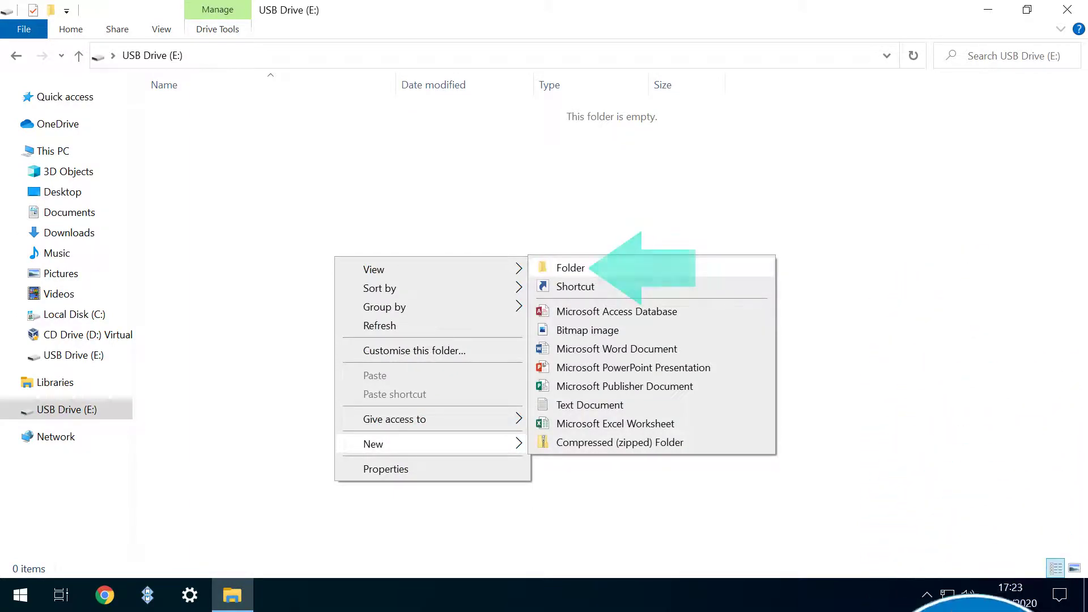
type("f")
type("Documents")
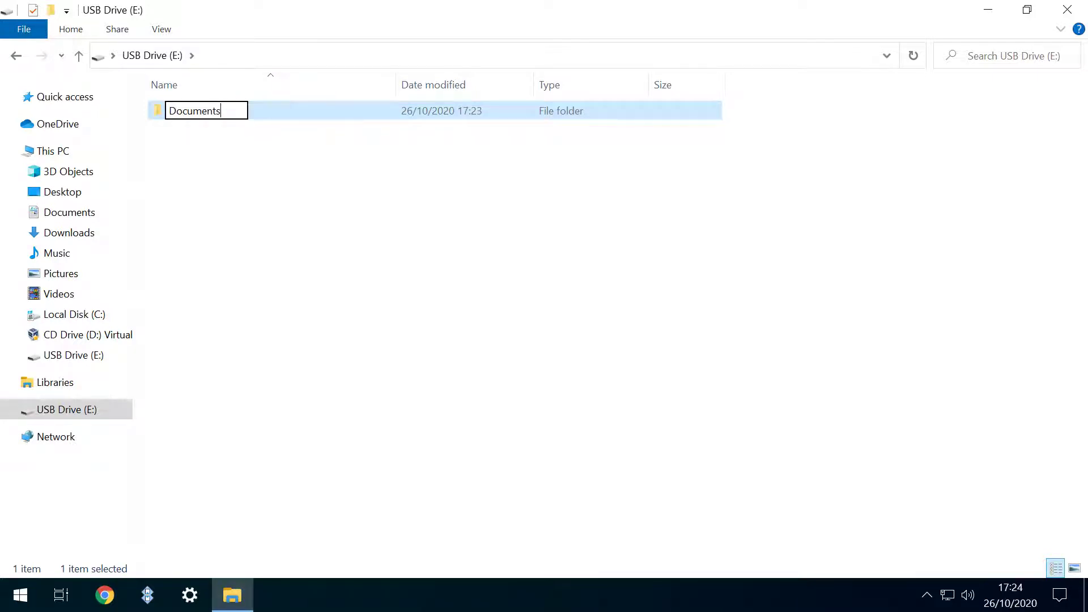
key("Return")
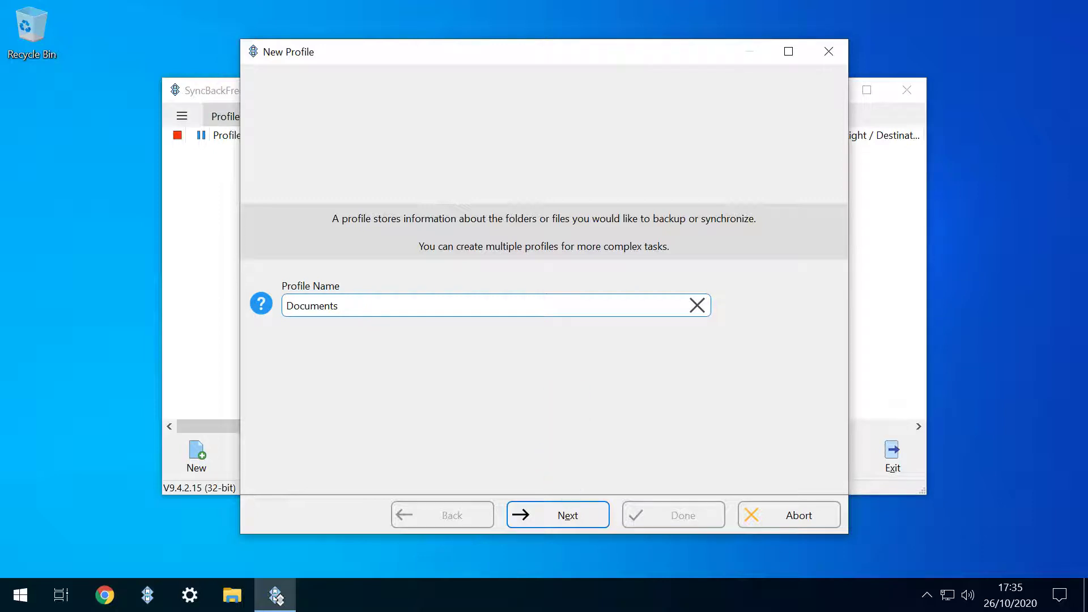
Accept the profile name Documents and set its type to Mirror
key("Return")
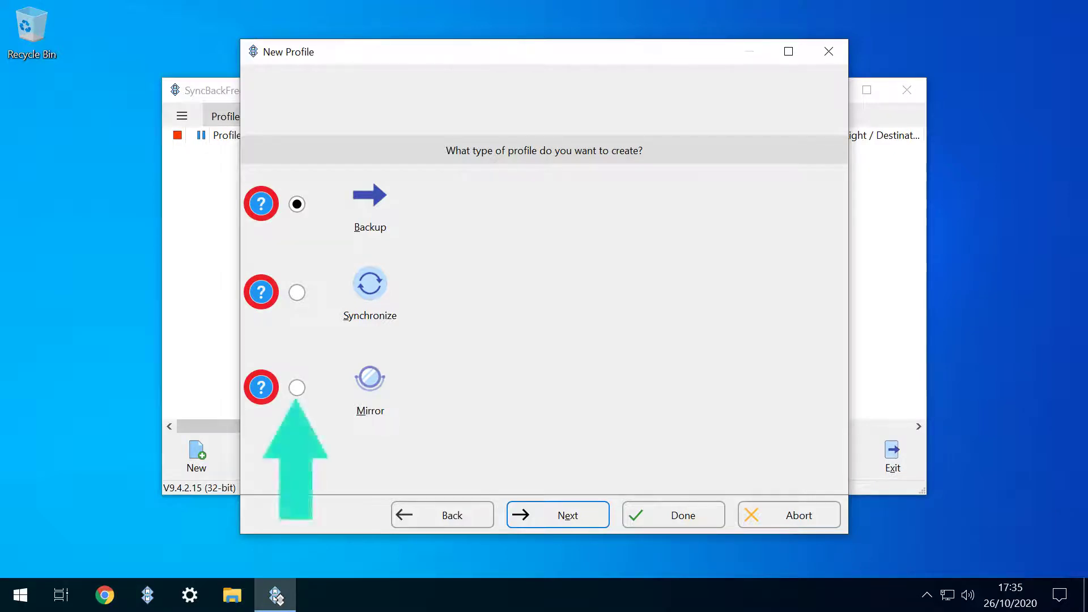
left_click(296, 387)
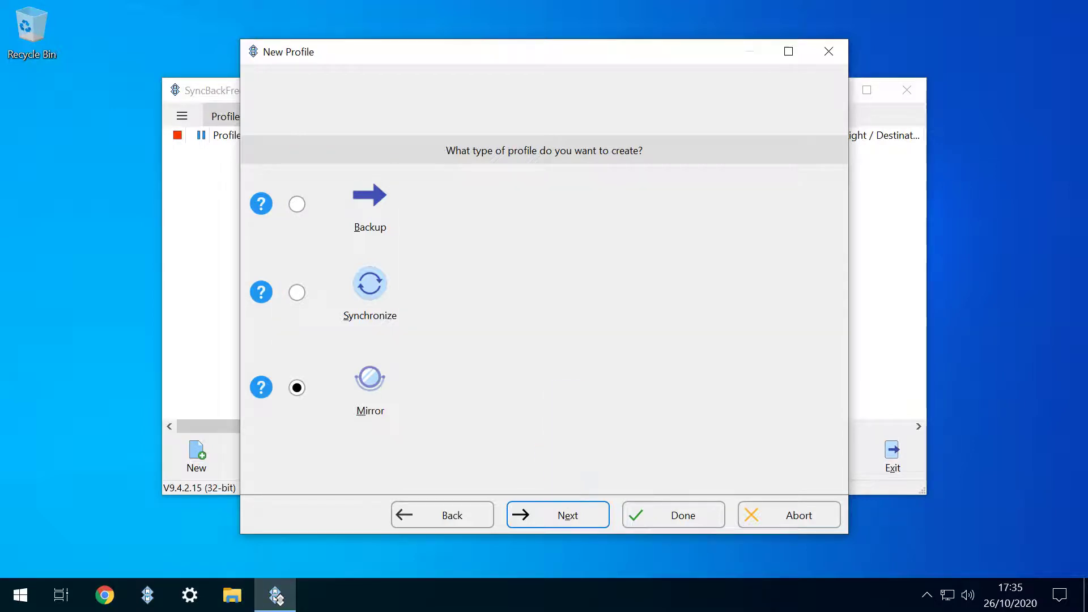
key("Return")
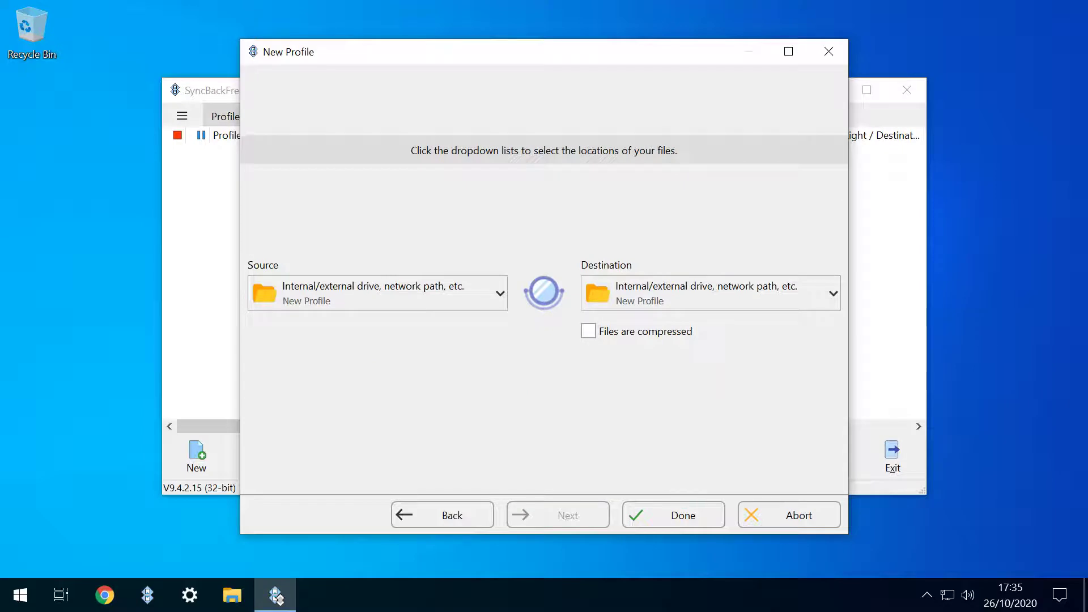
Finish the wizard and acknowledge the notice to open Documents Profile Setup
key("Return")
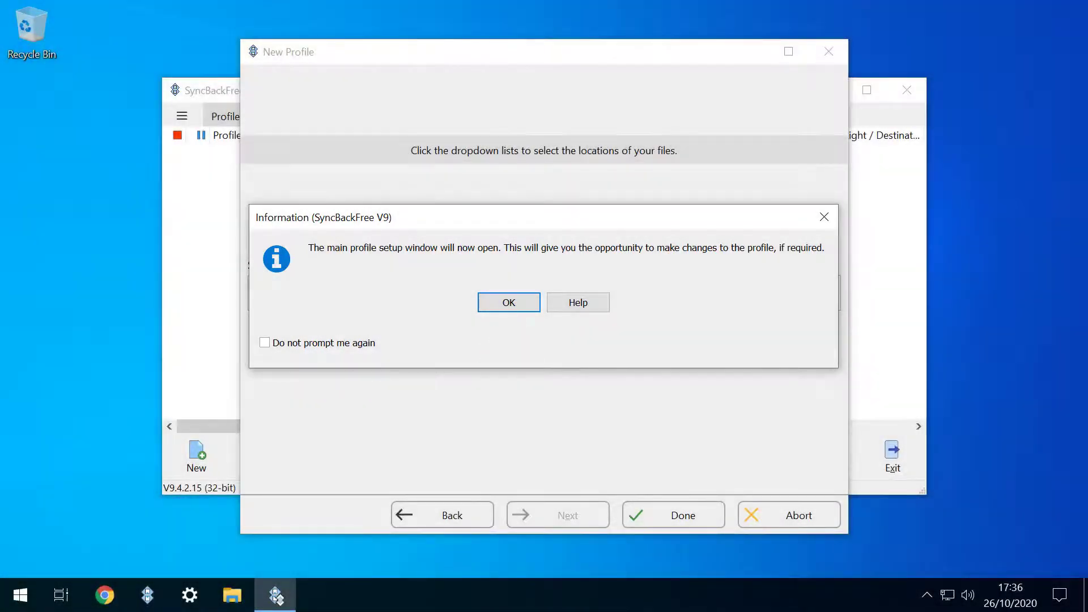
key("Return")
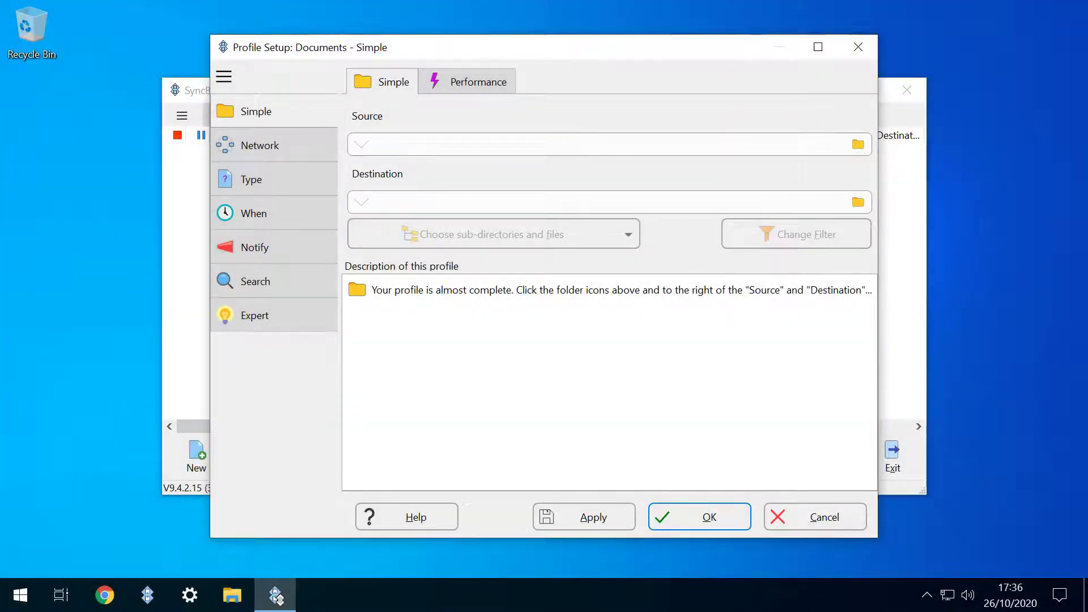
Set source to OneDrive Documents and destination to E:\Documents\, then save
left_click(858, 143)
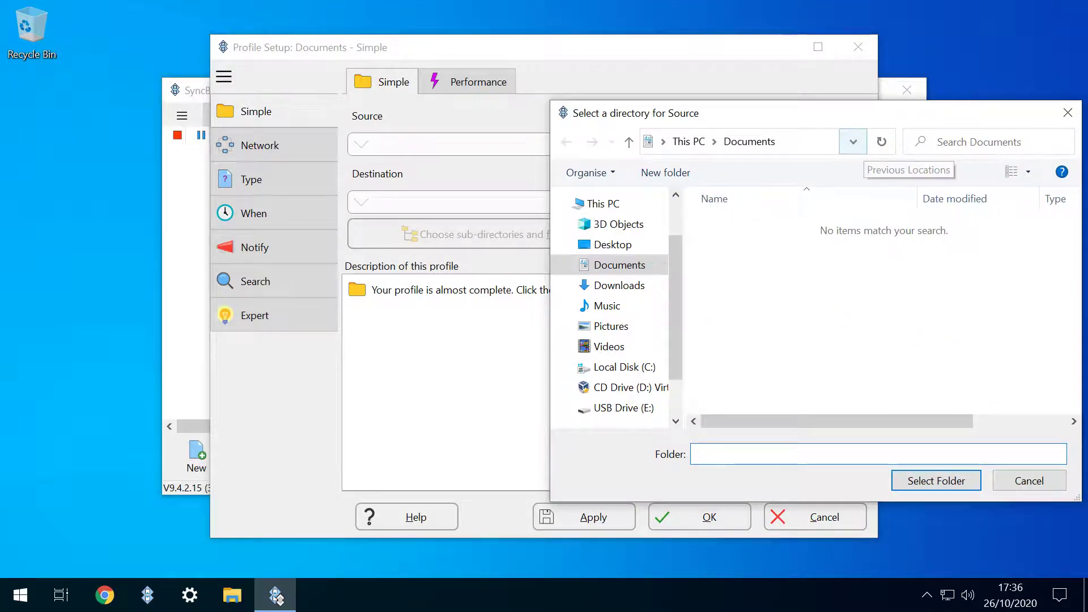
left_click(619, 264)
key("Return")
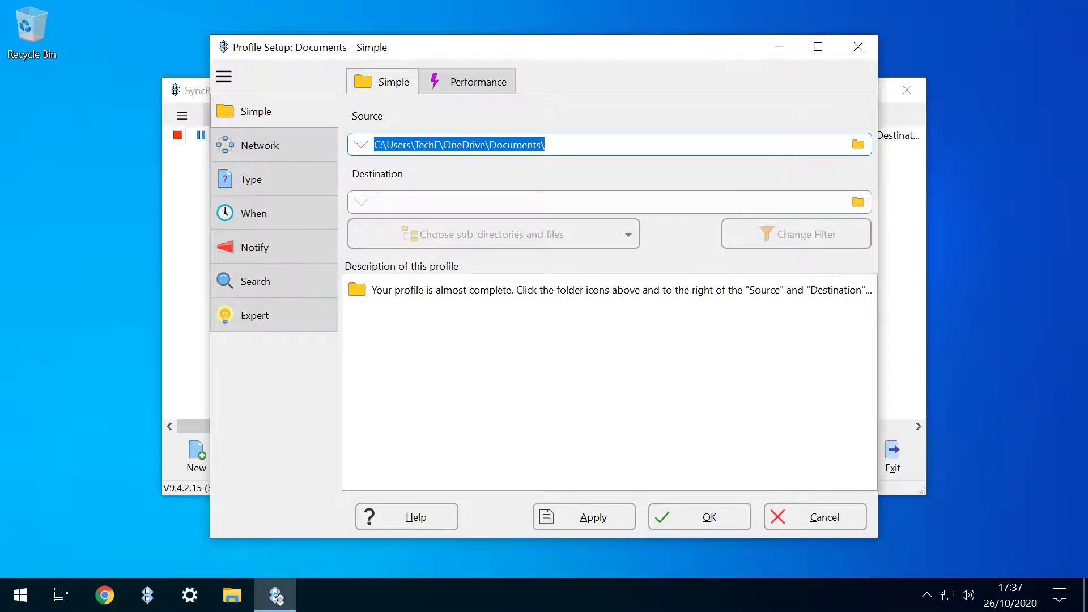
left_click(289, 367)
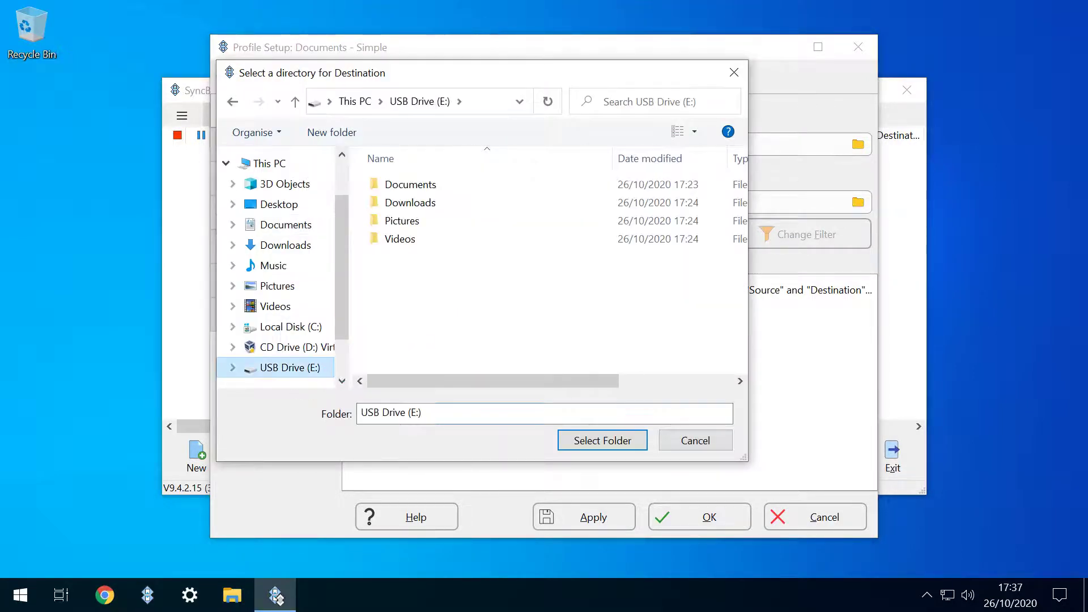
left_click(410, 184)
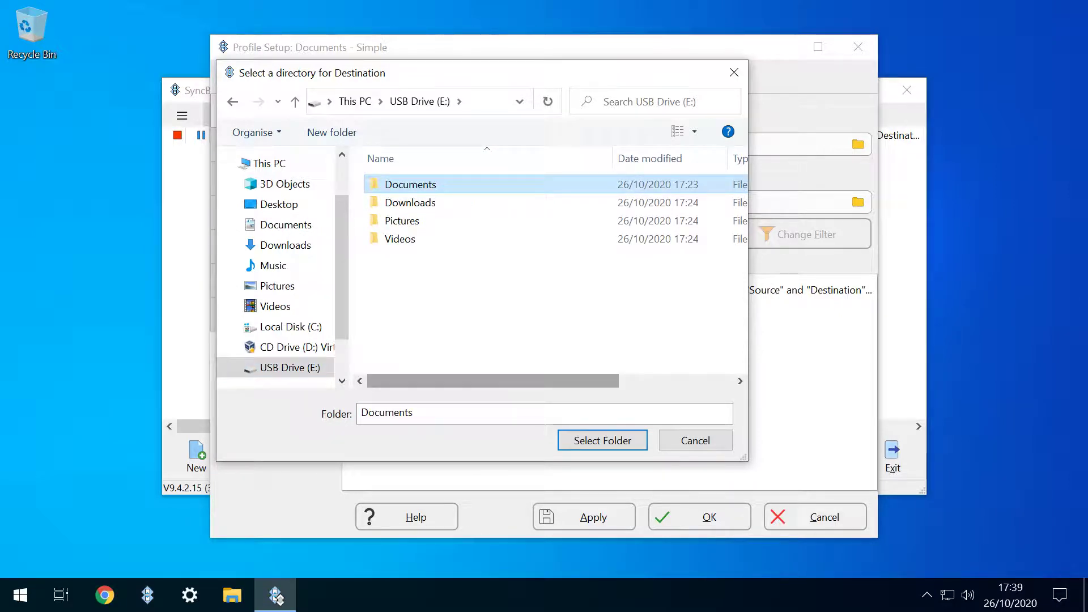
key("Return")
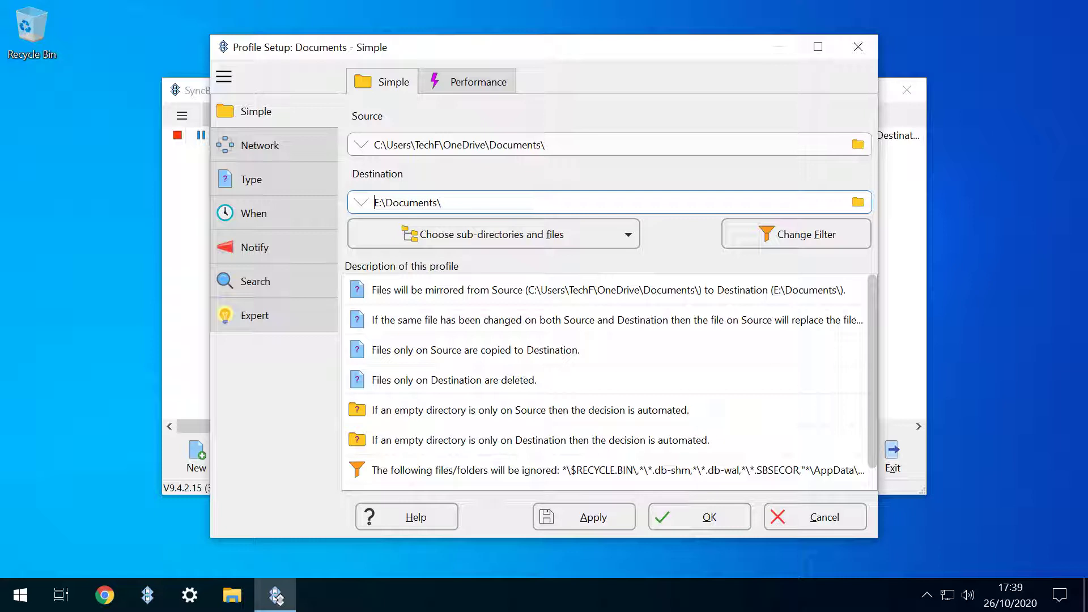
key("Return")
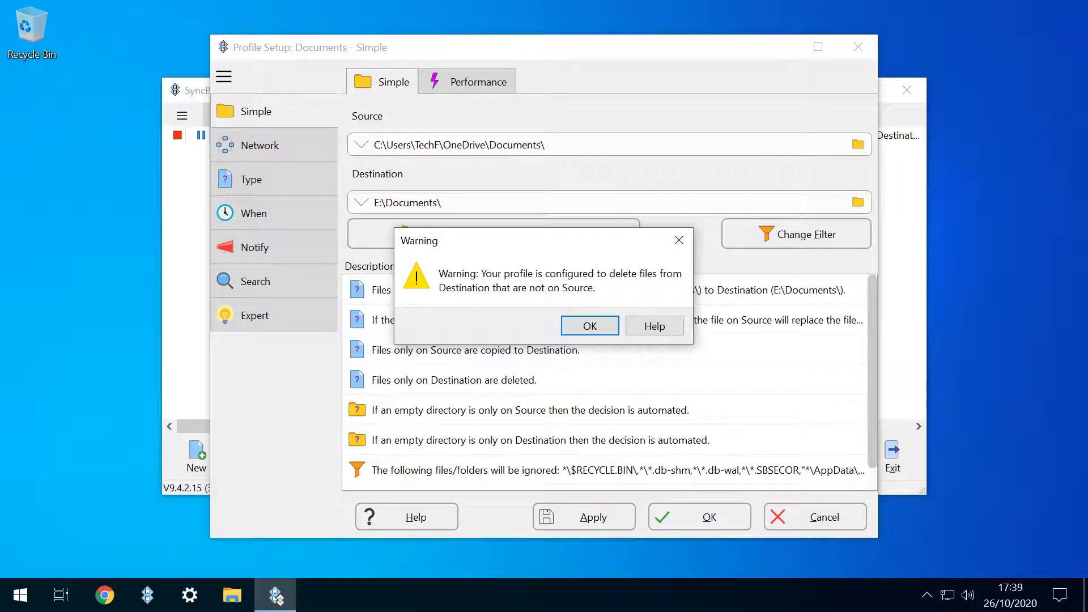
Accept the deletion warning to save Documents, and agree to a simulated run
key("Return")
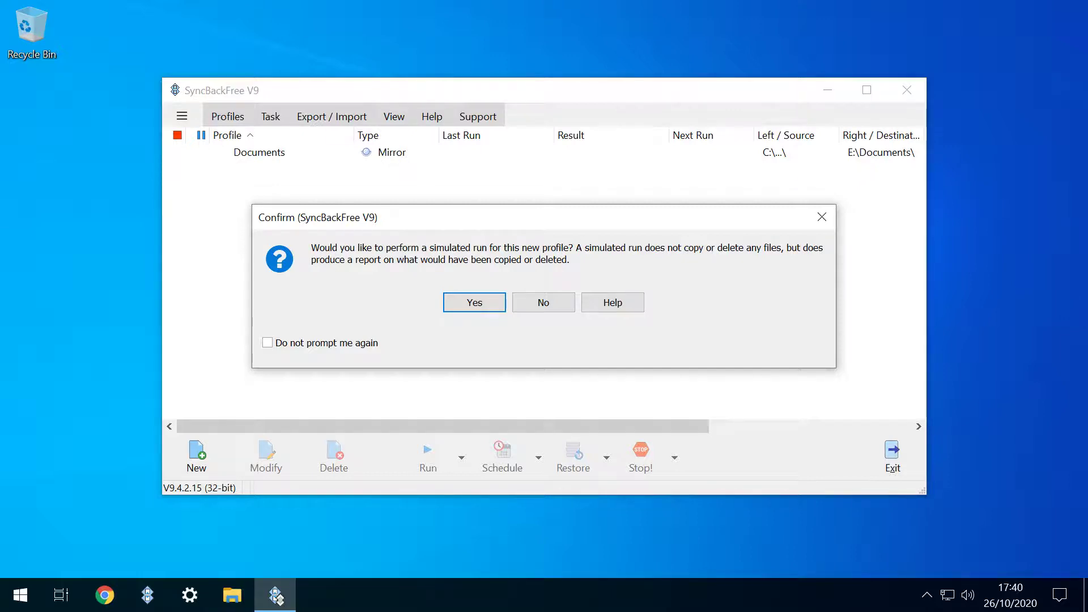
key("Return")
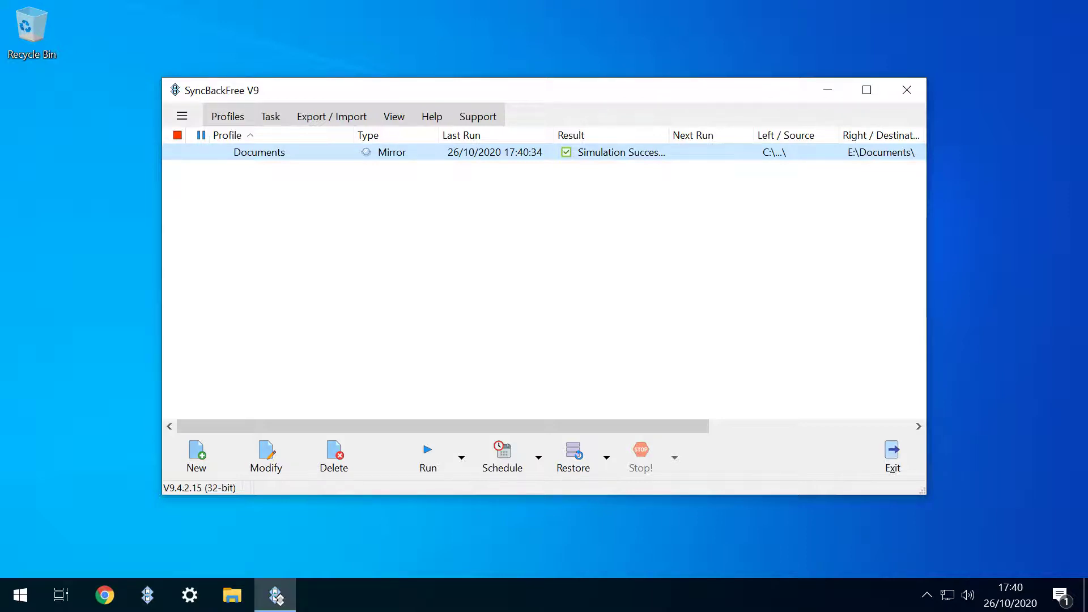
Copy profiles successively into new ones named Downloads, Pictures and Videos
right_click(340, 152)
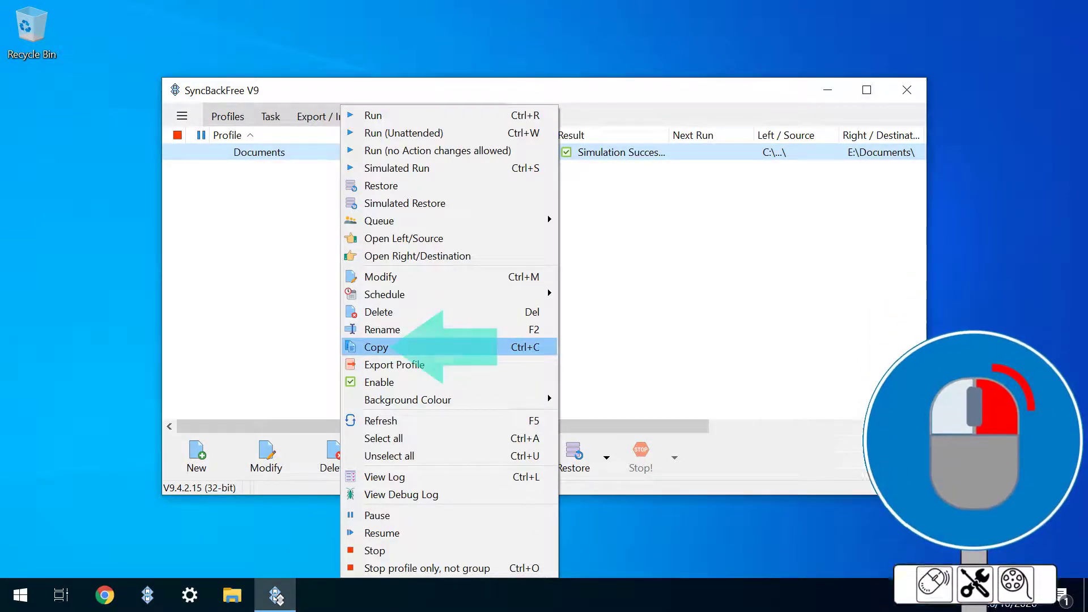
key("Return")
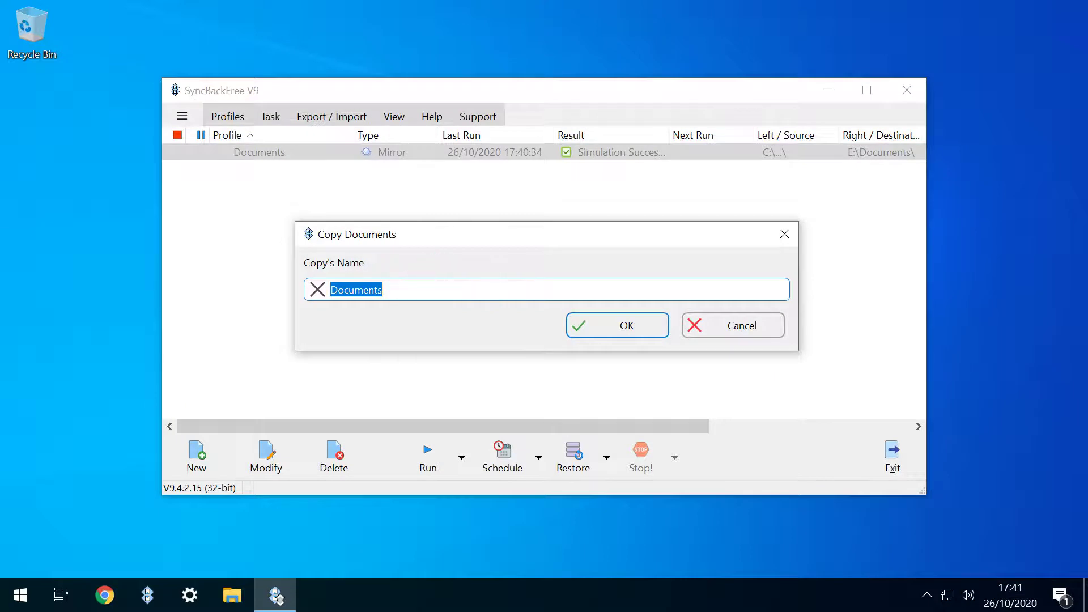
type("Downloads")
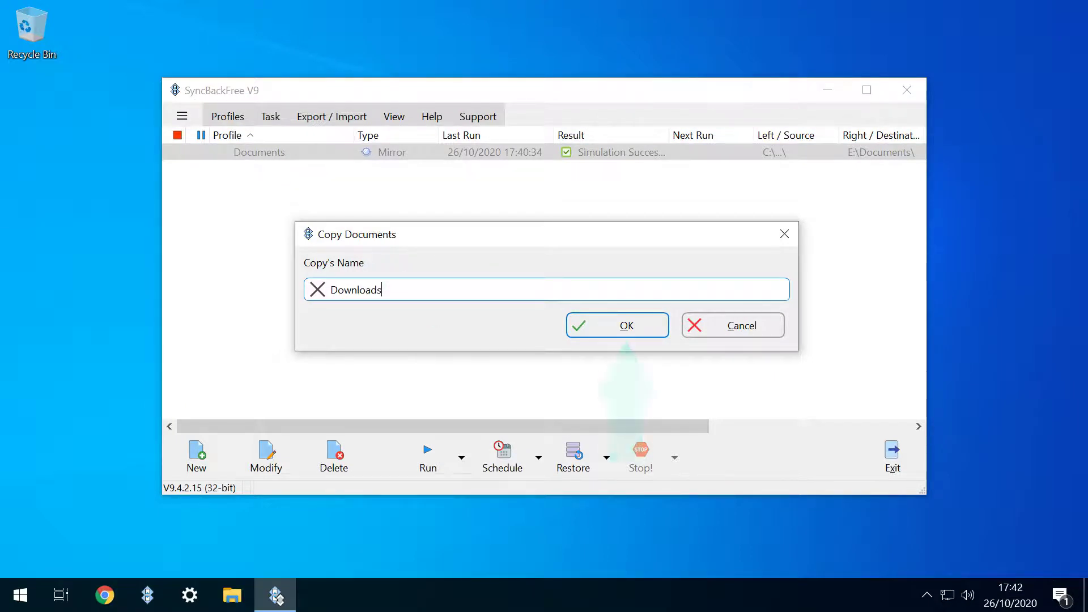
key("Return")
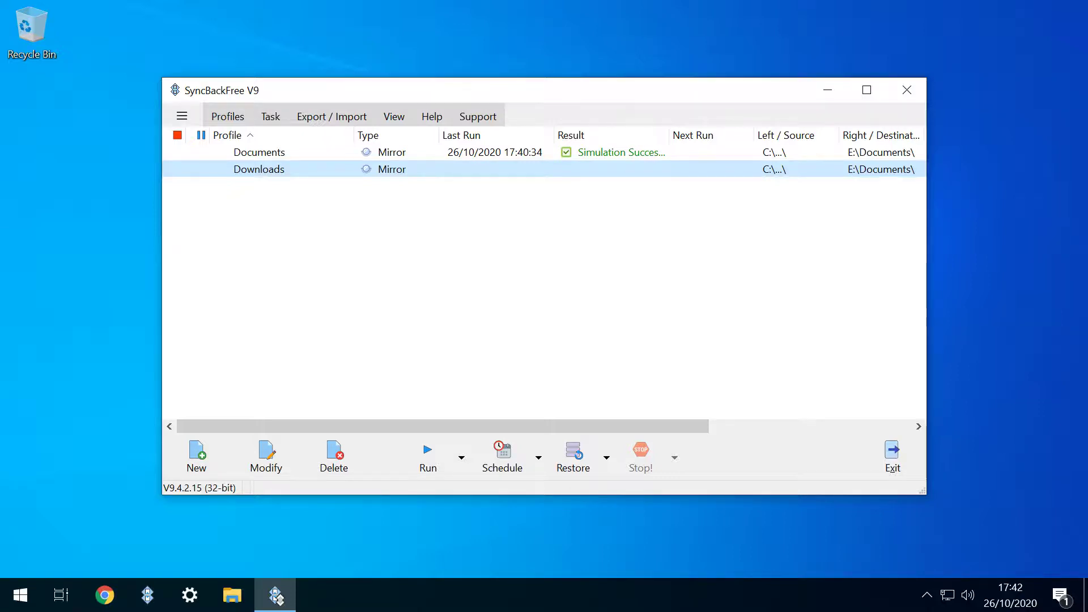
right_click(332, 168)
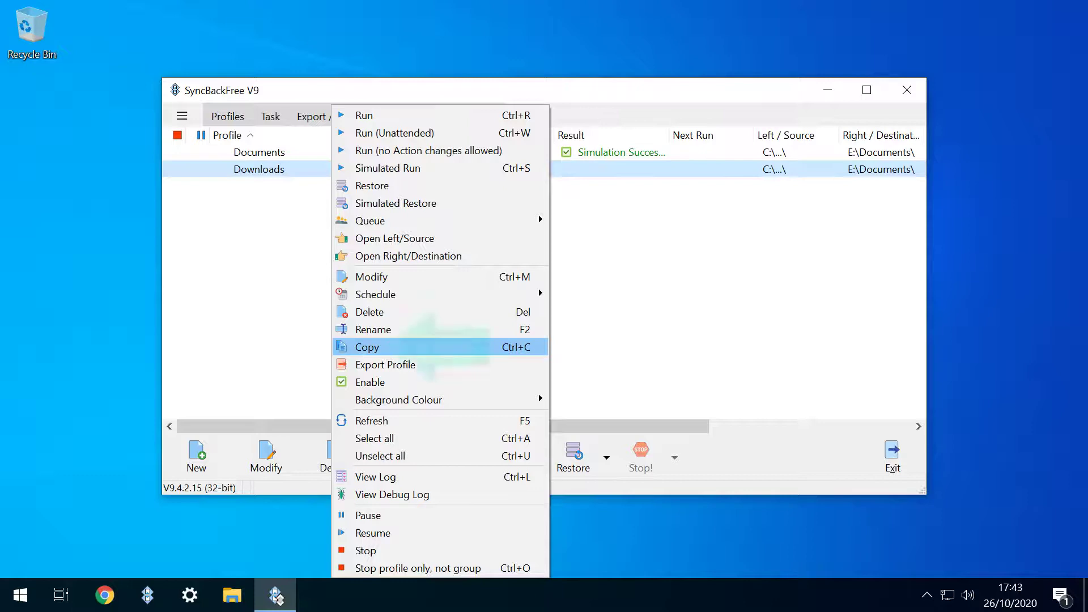
left_click(396, 346)
type("Pictures")
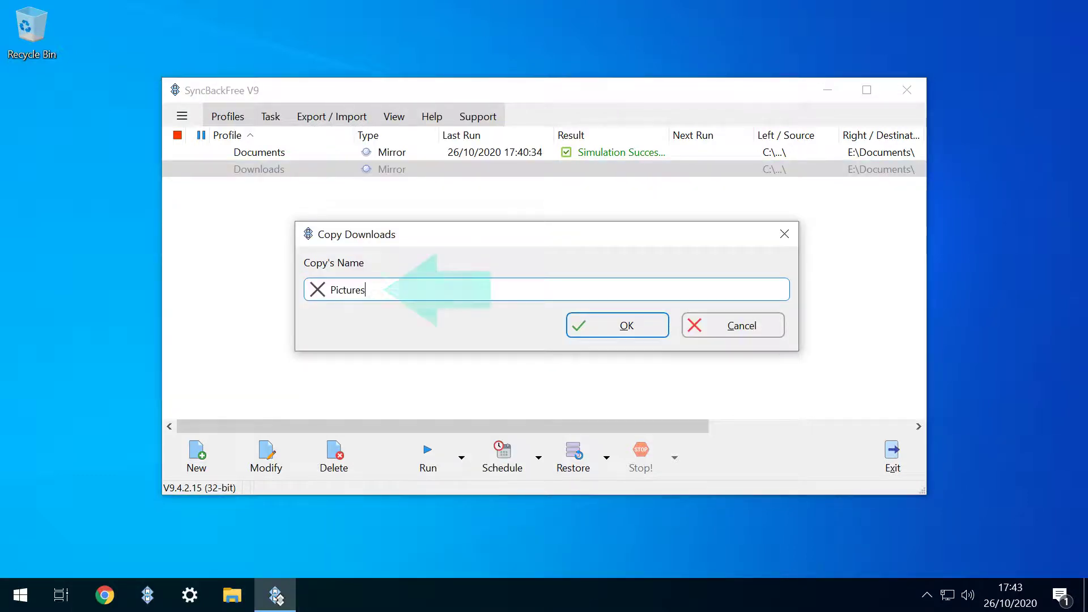
key("Return")
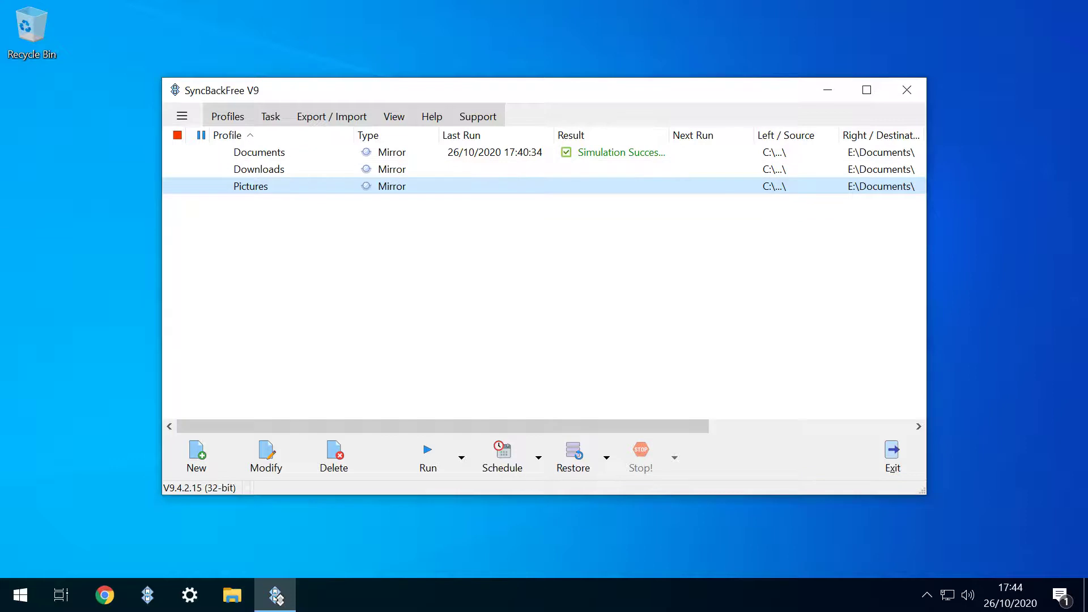
right_click(298, 186)
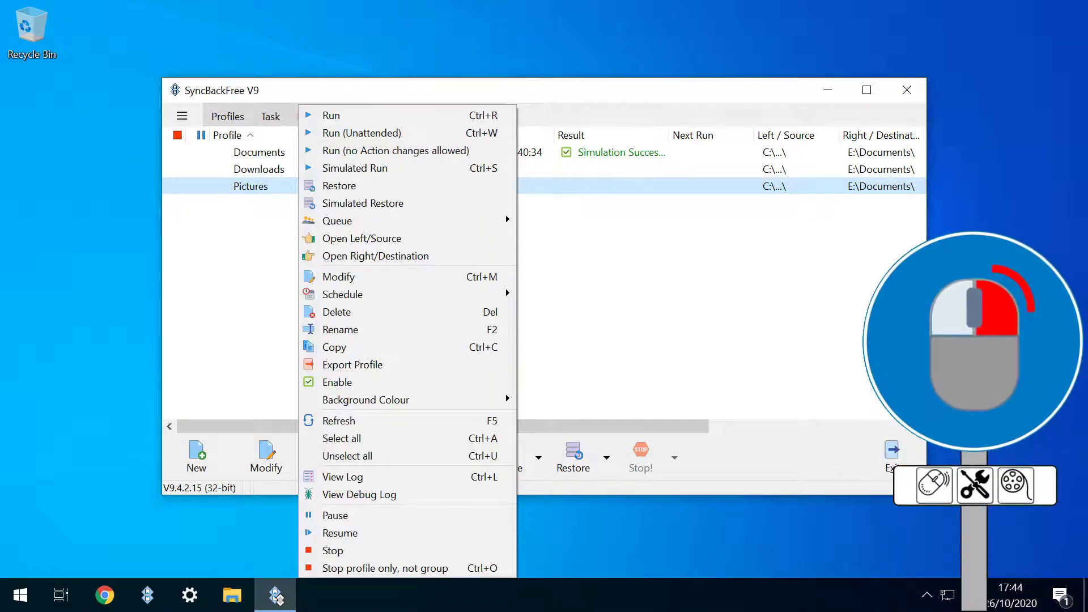
left_click(334, 347)
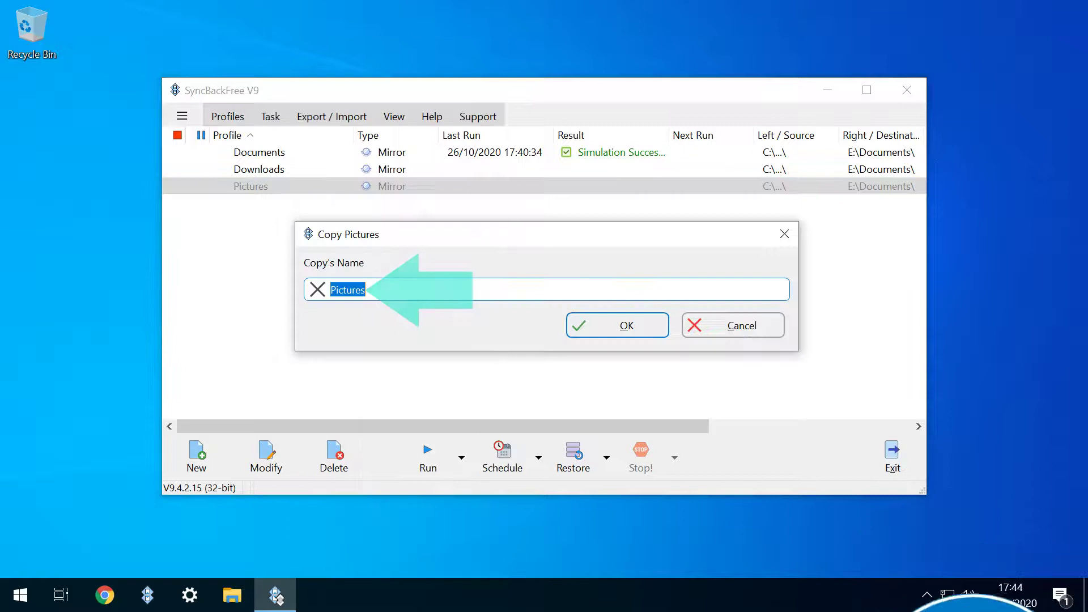
type("Videos")
key("Return")
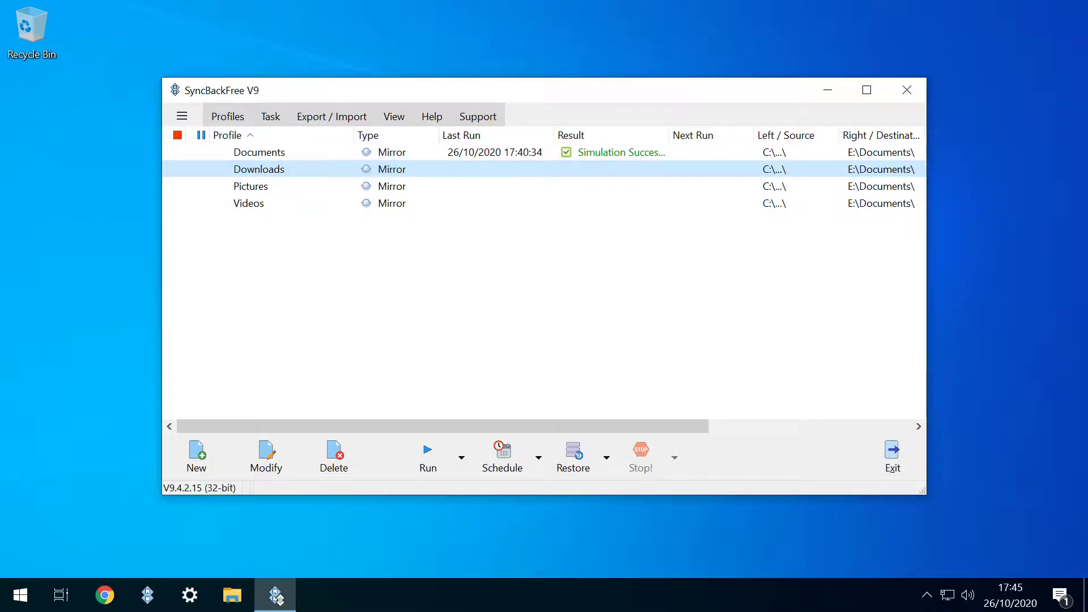
Point the Downloads profile at the Downloads source and E:\Downloads destination, and save
key("ctrl+g")
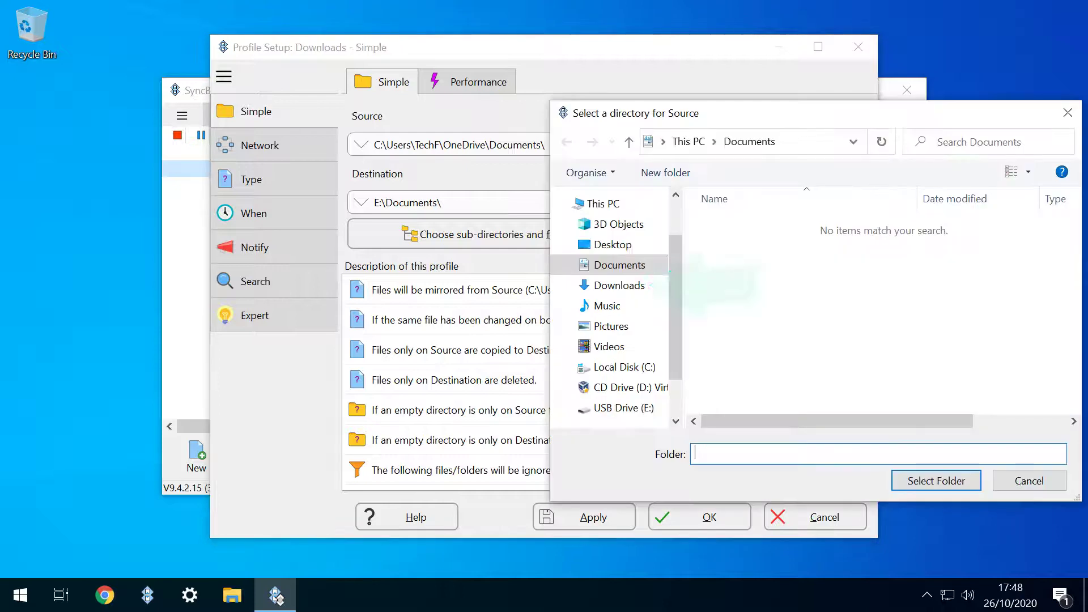
left_click(619, 285)
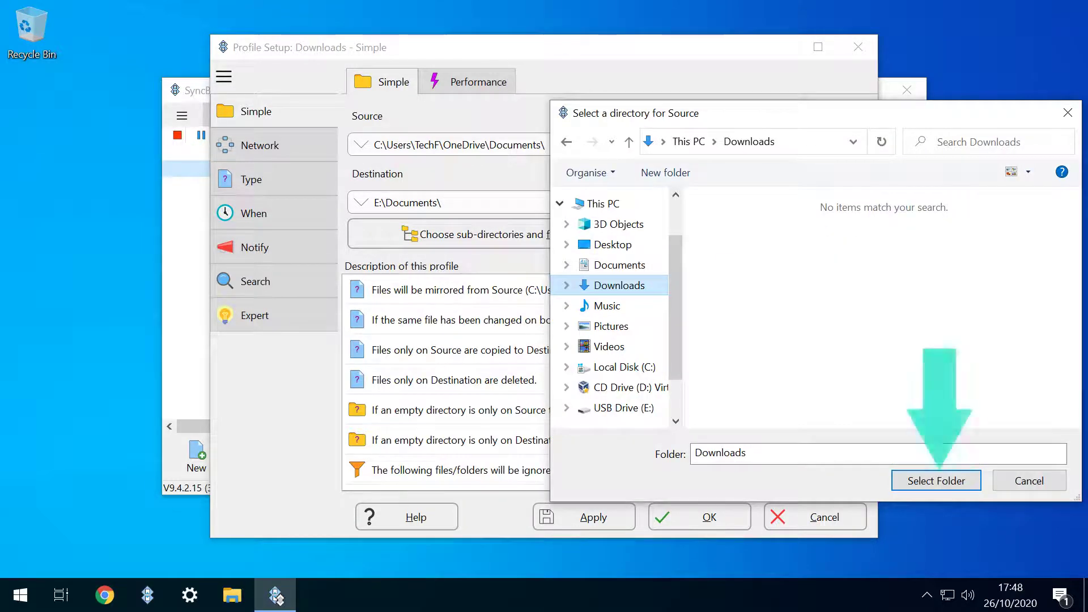
key("Return")
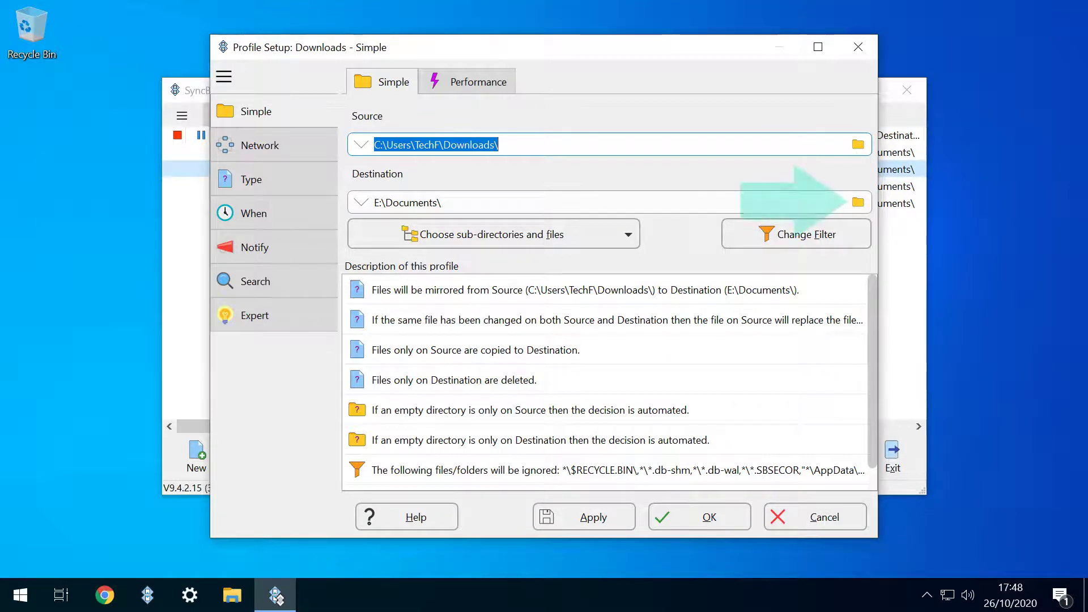
left_click(858, 203)
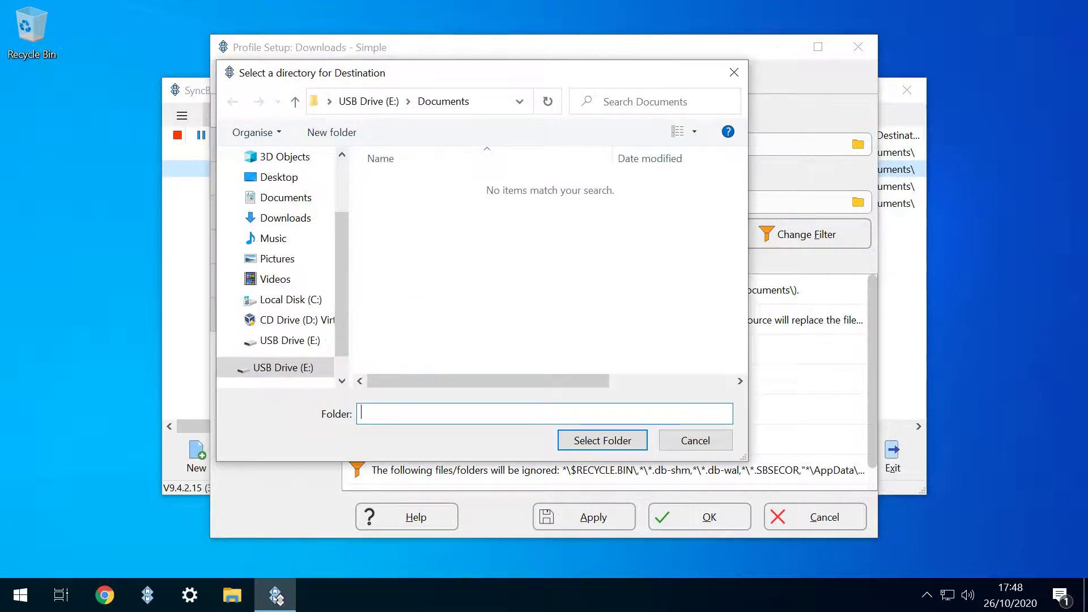
left_click(283, 367)
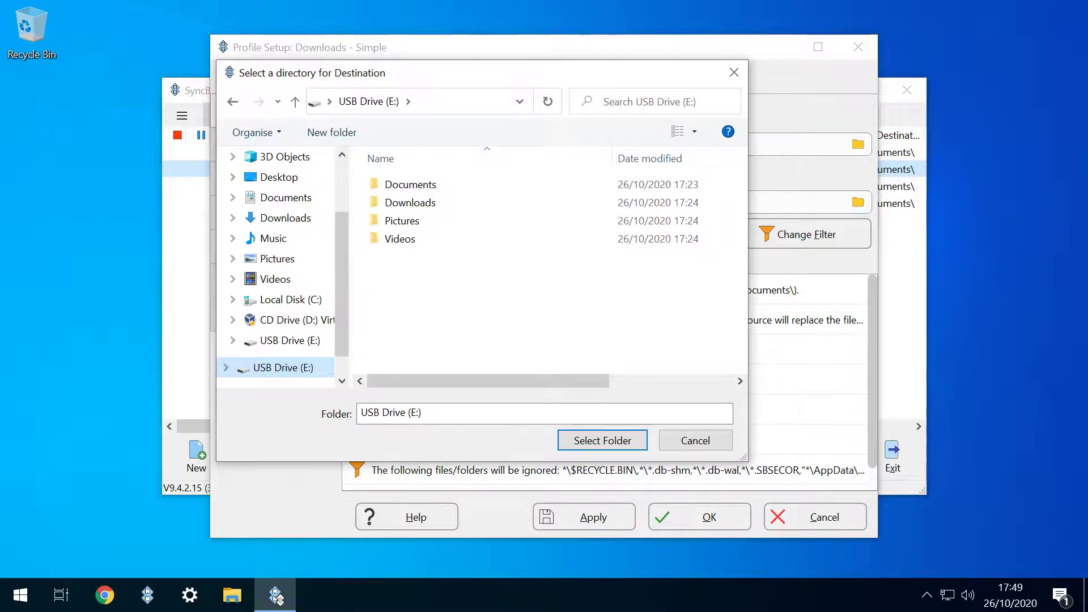
left_click(410, 202)
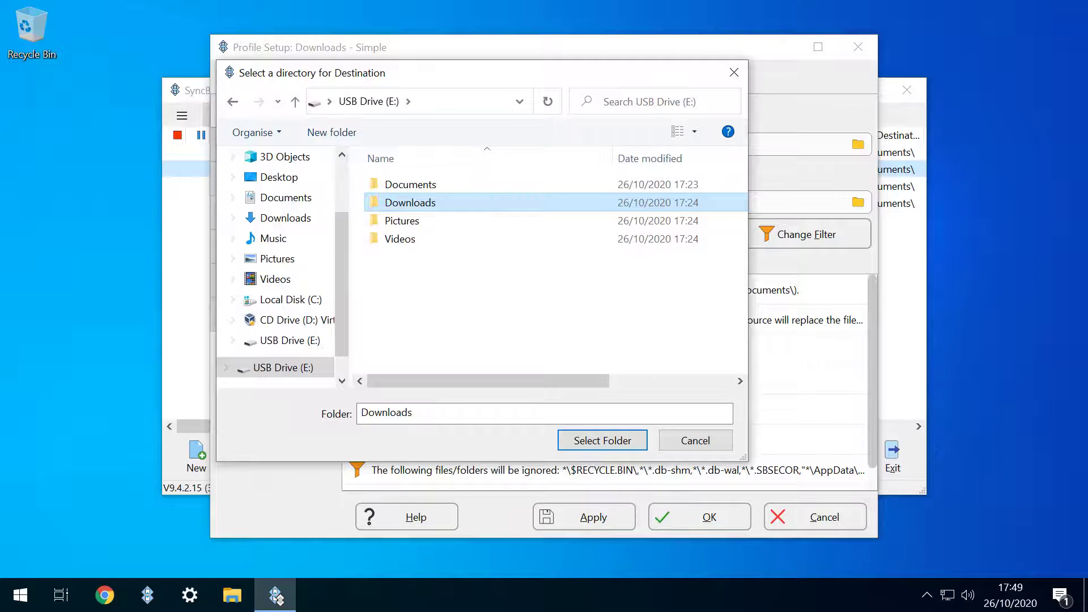
key("Return")
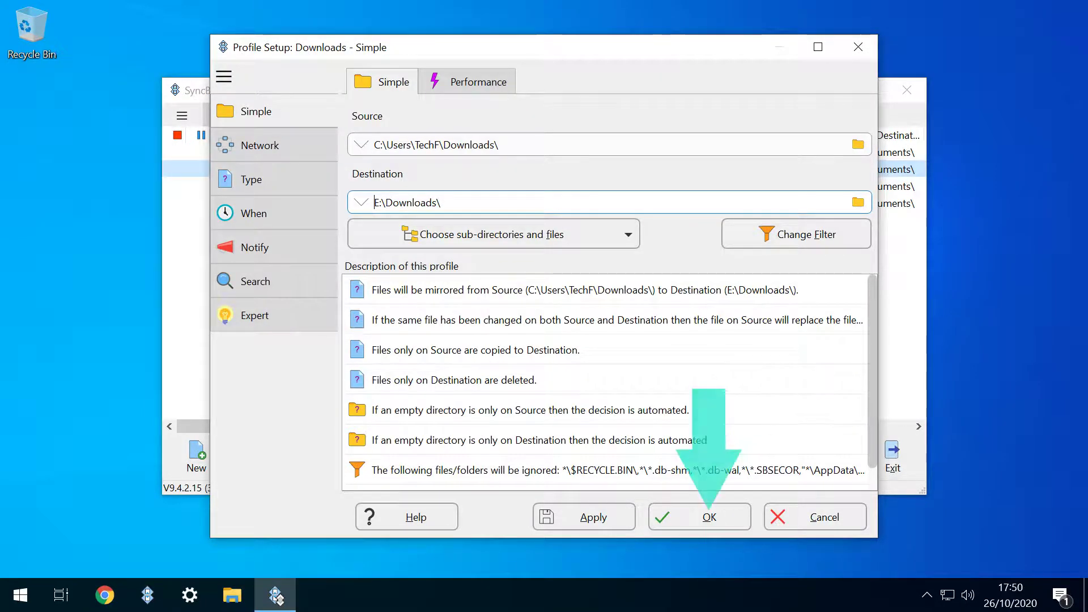
key("Return")
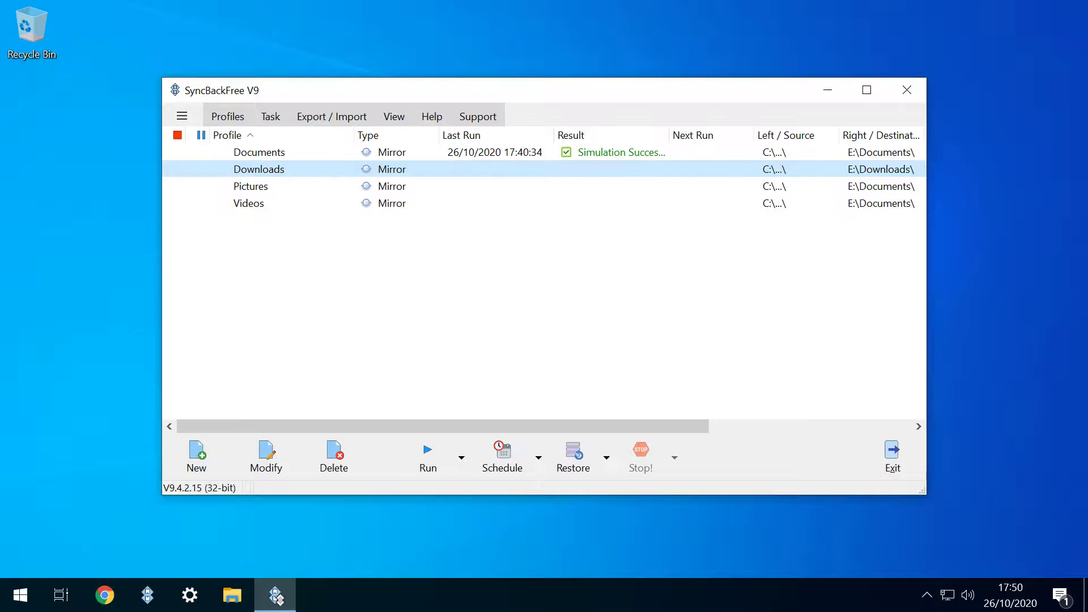
Simulate the Downloads profile, then select the Pictures profile
right_click(345, 169)
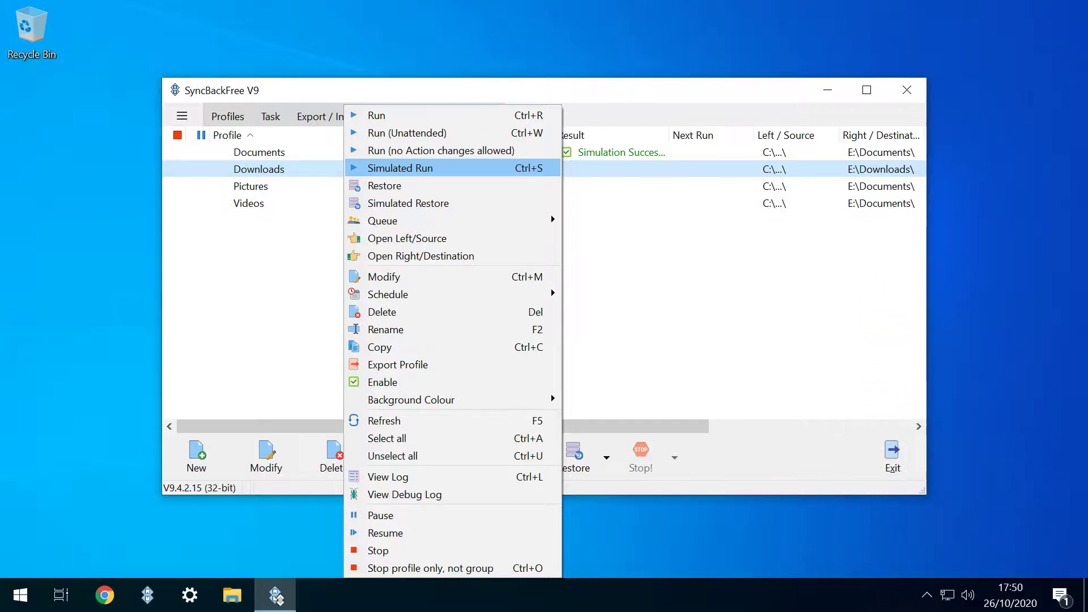
left_click(400, 168)
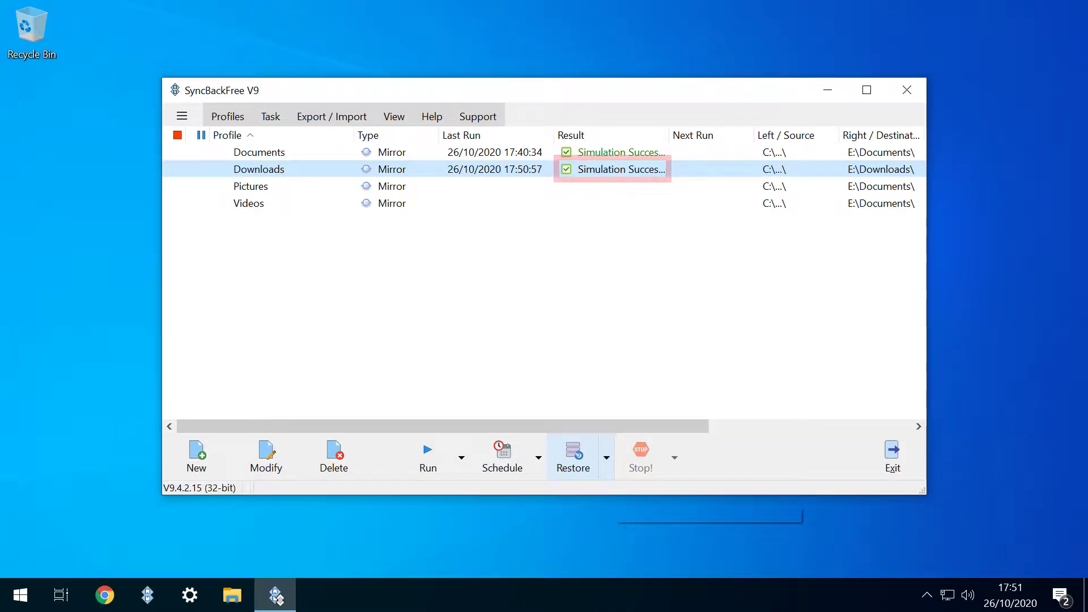
left_click(251, 186)
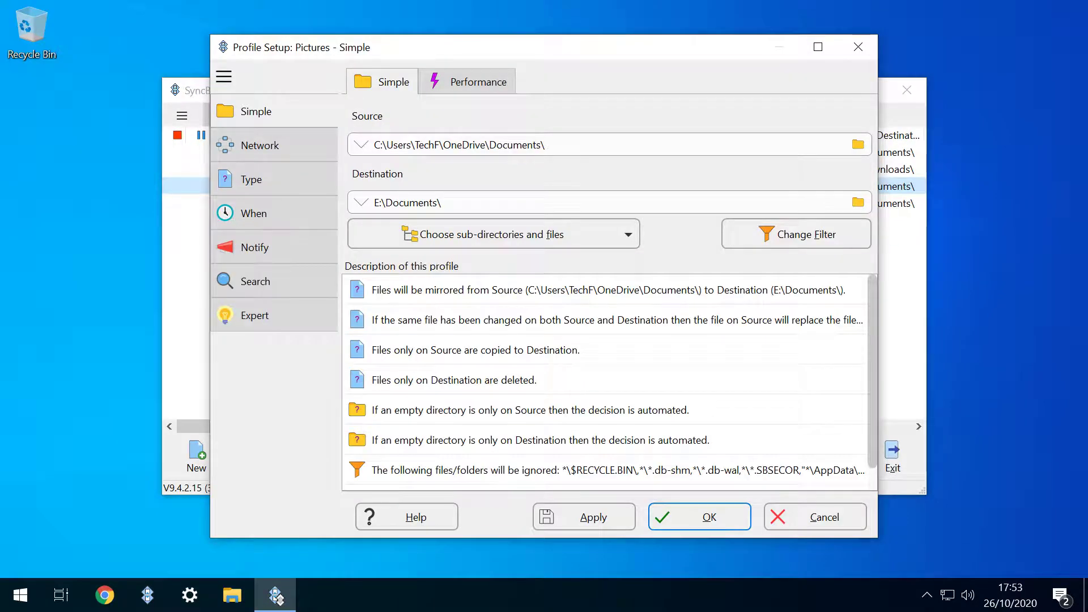
Rename Documents to Pictures in the Pictures profile's source and destination paths, then save
double_click(513, 144)
type("Pictures")
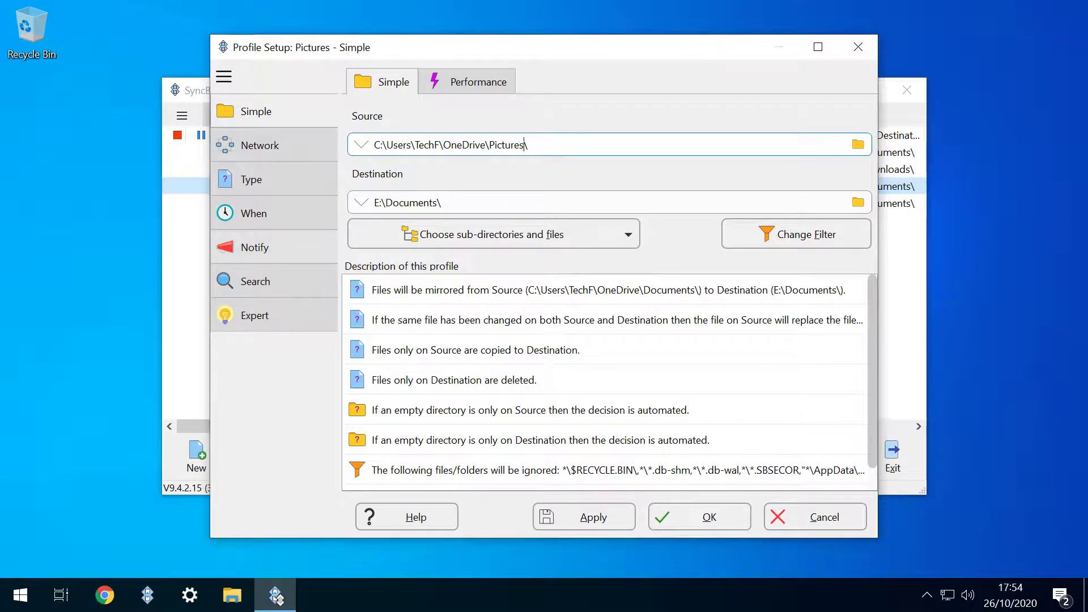
double_click(411, 202)
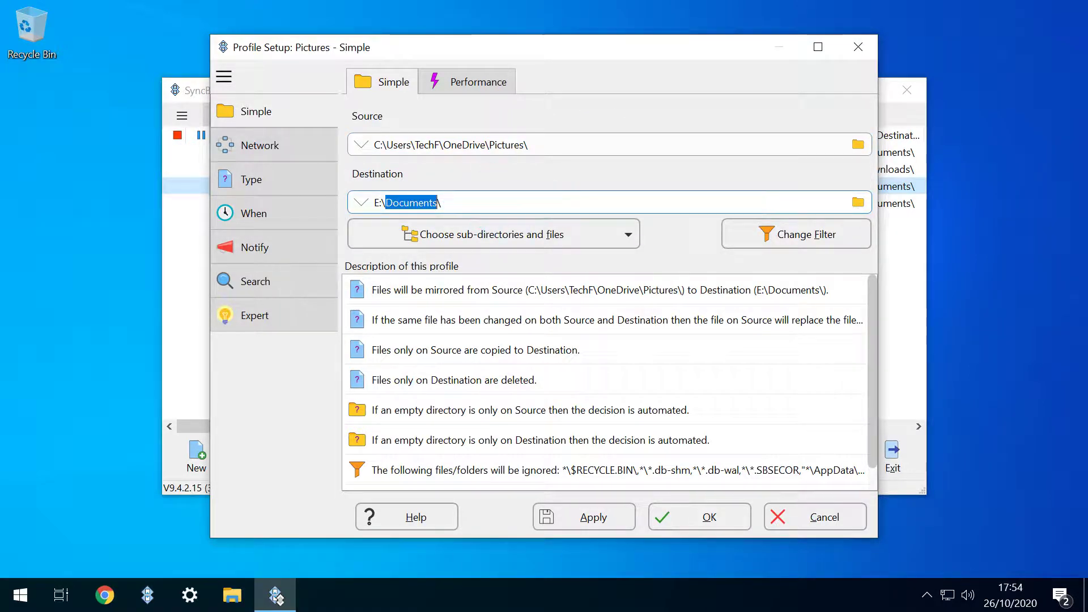
type("Pictures")
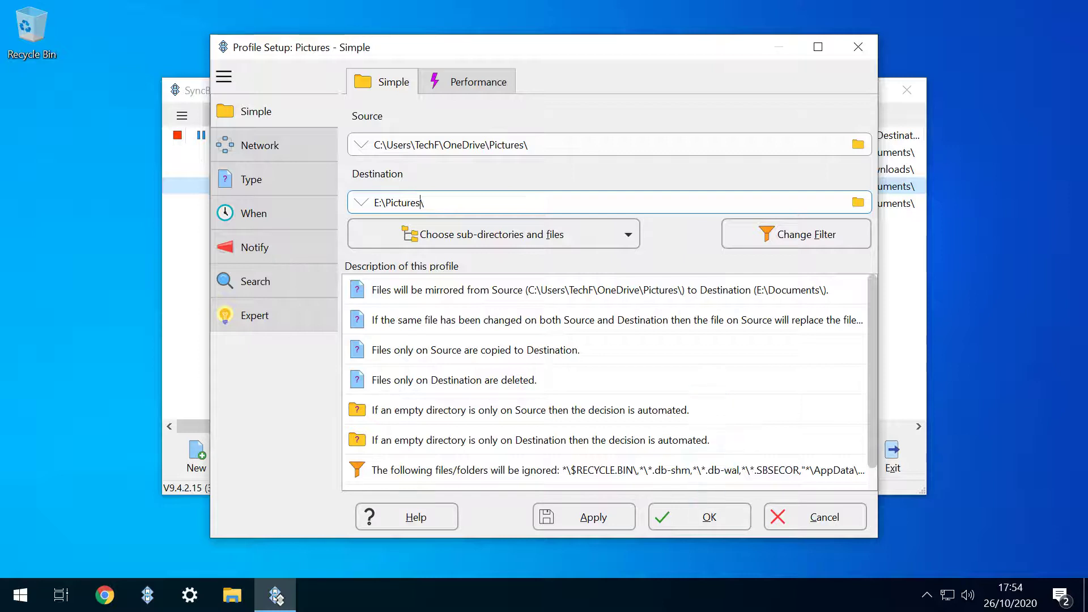
key("Return")
Start a simulated run of the Pictures profile
key("shift+F10")
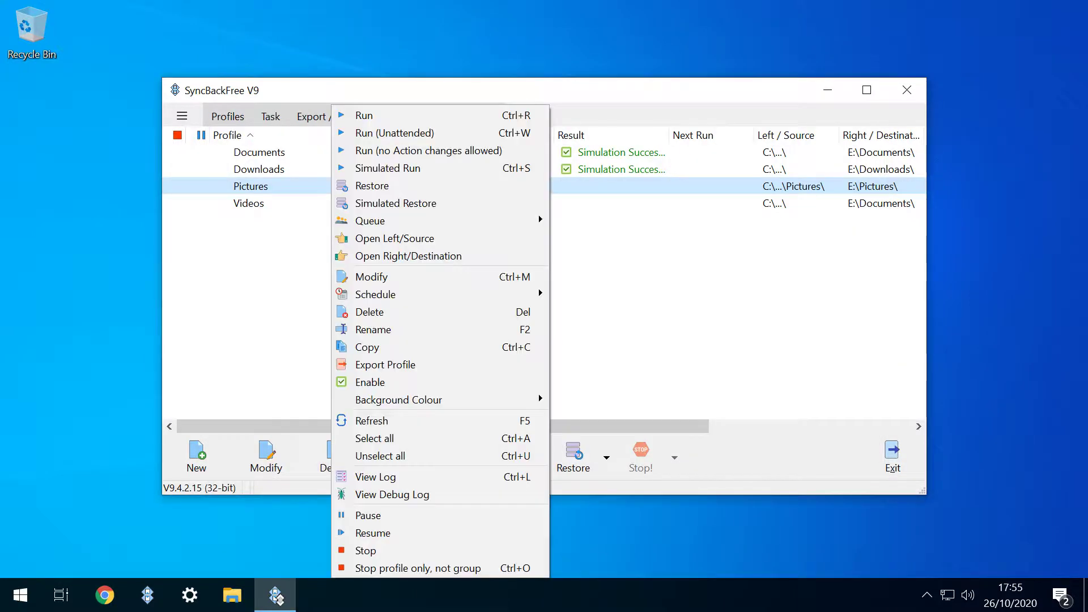
key("Down")
key("Down")
key("Down")
key("Down")
key("Return")
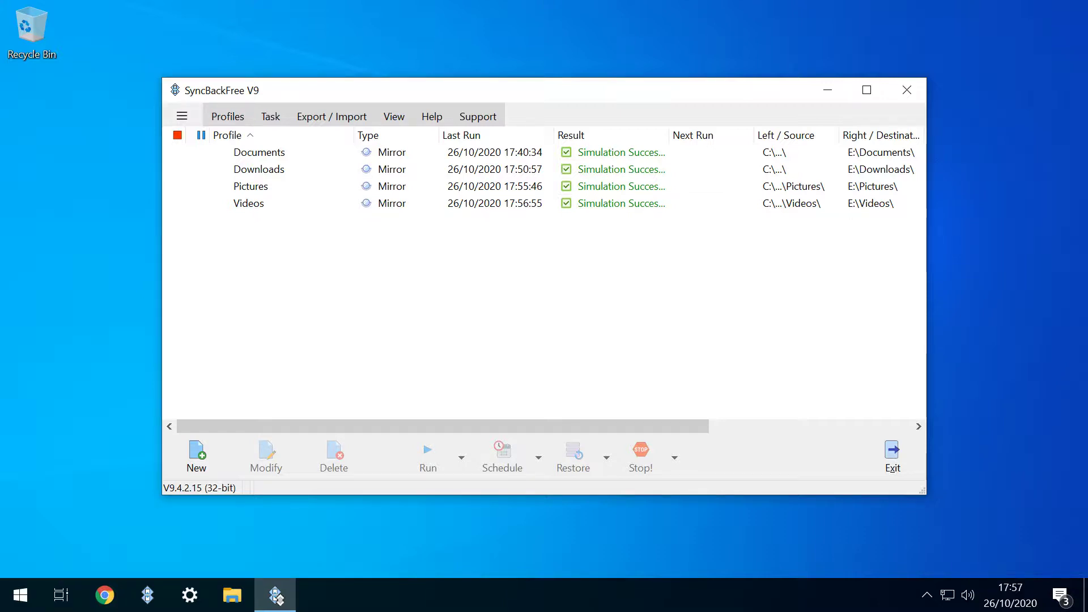
Create a 'Full Backup' group profile holding Documents, Downloads, Pictures and Videos
left_click(196, 453)
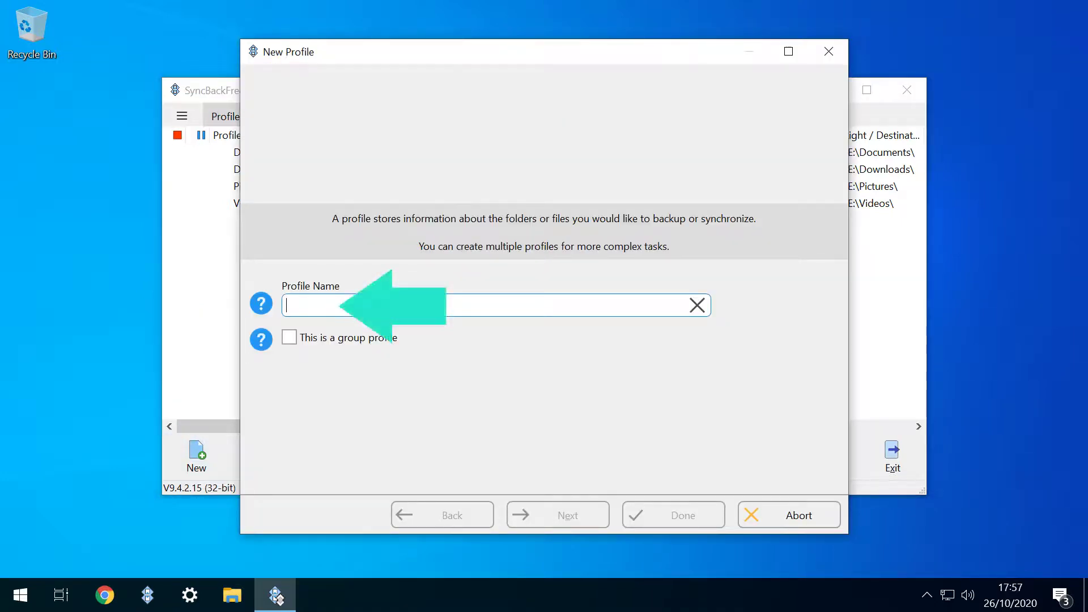
type("Full Backup")
left_click(289, 337)
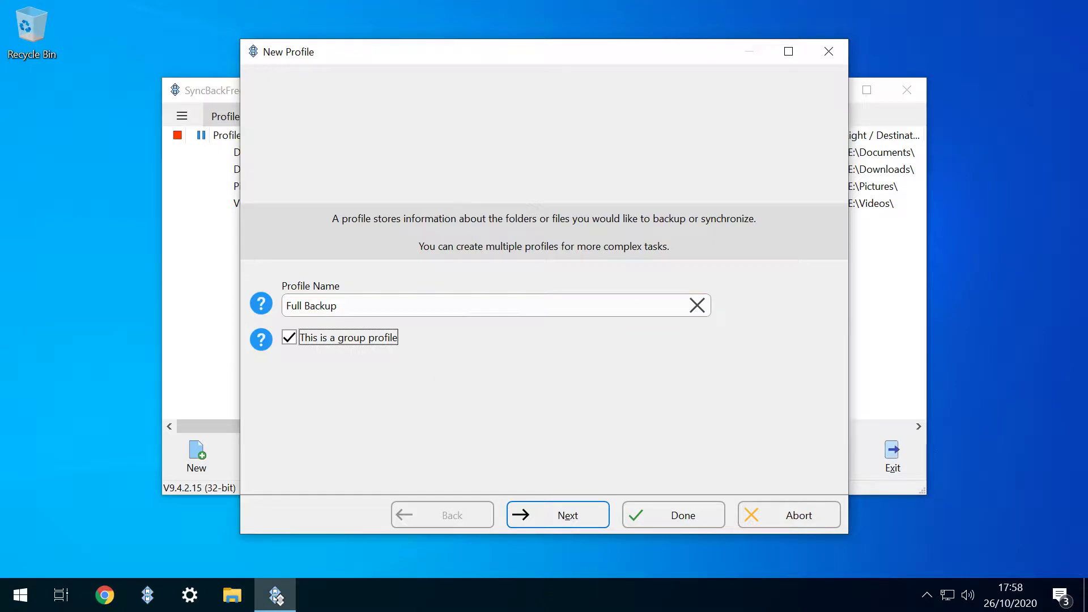
left_click(673, 514)
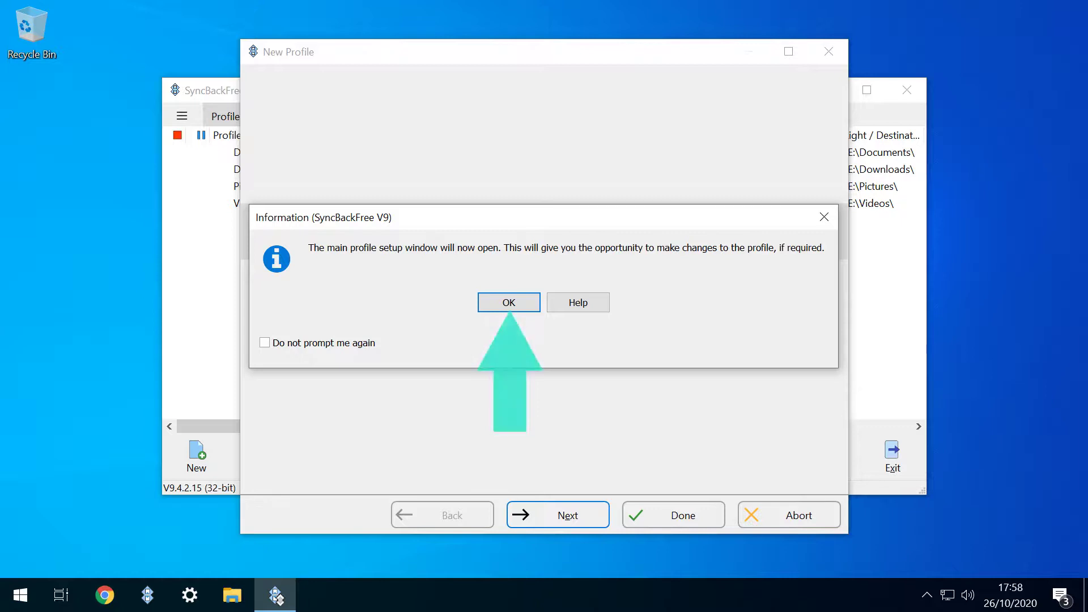
key("Return")
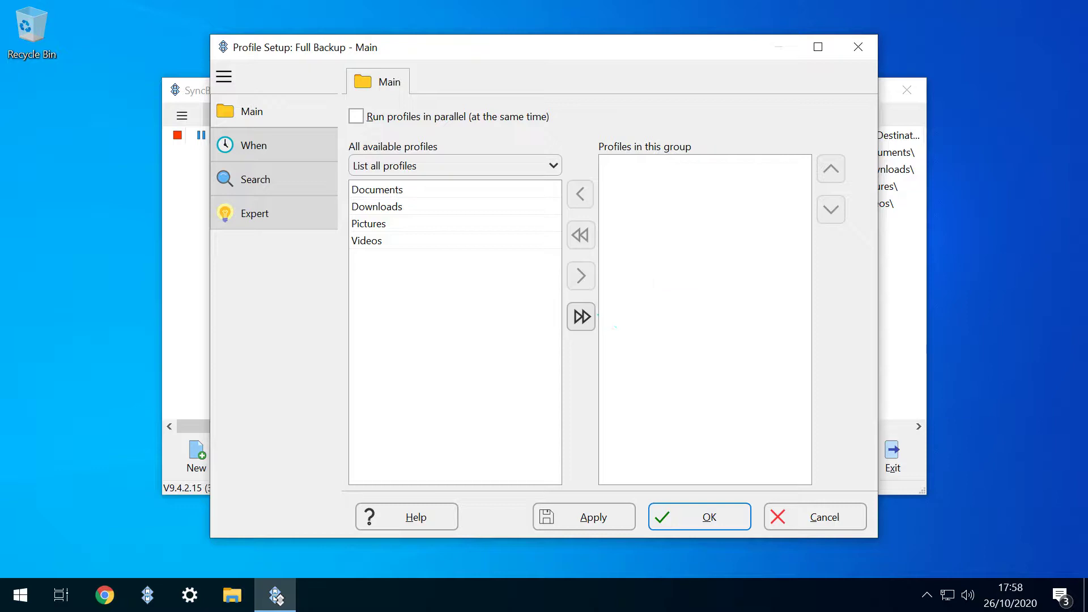
left_click(581, 316)
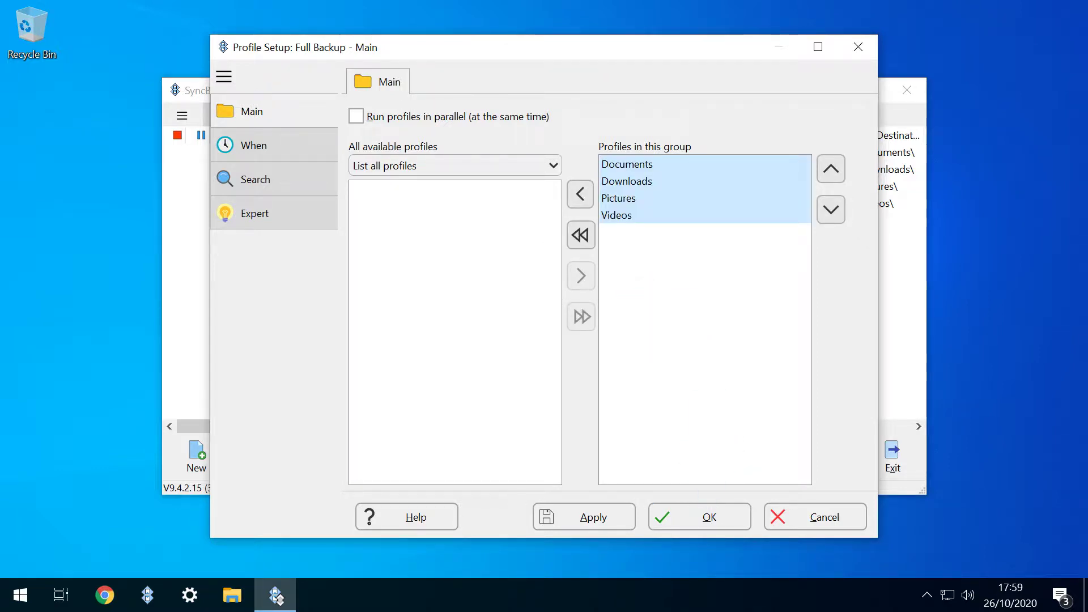
key("Return")
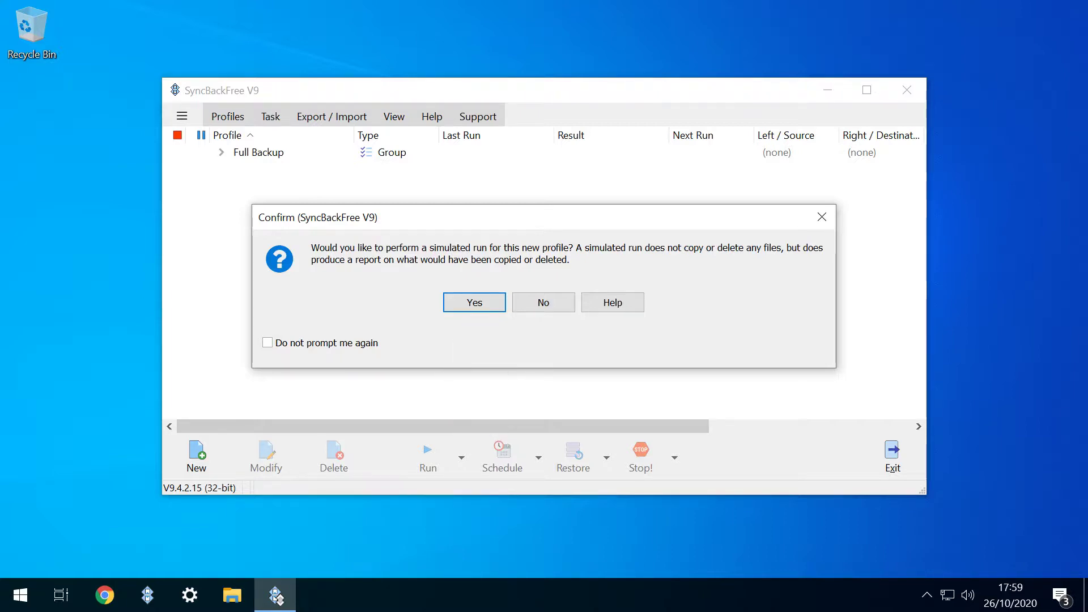
Simulate the Full Backup group through all four profiles, then expand it to list them
key("Return")
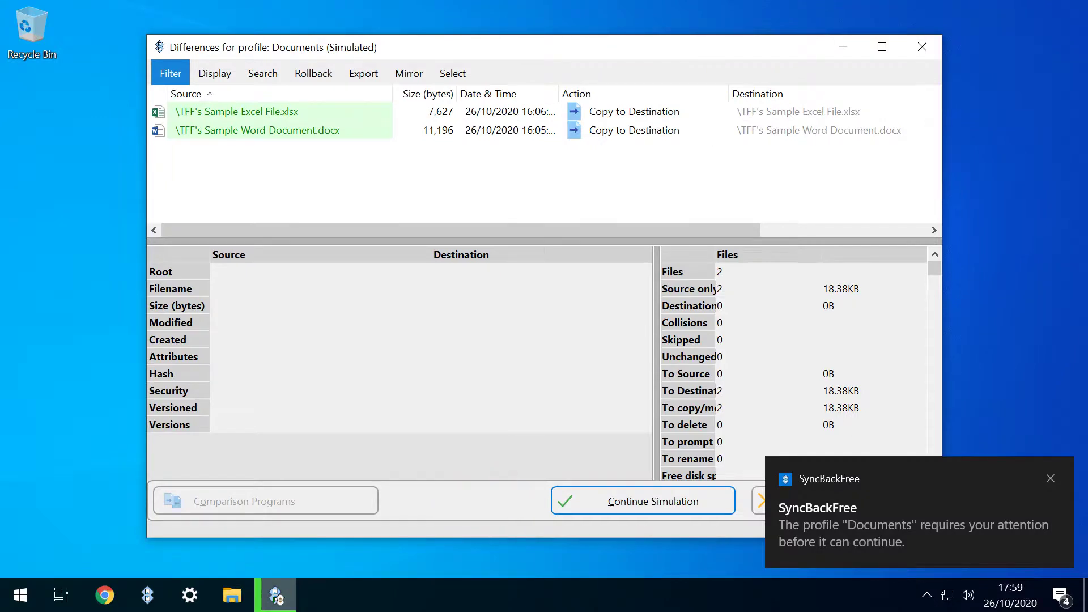
key("Return")
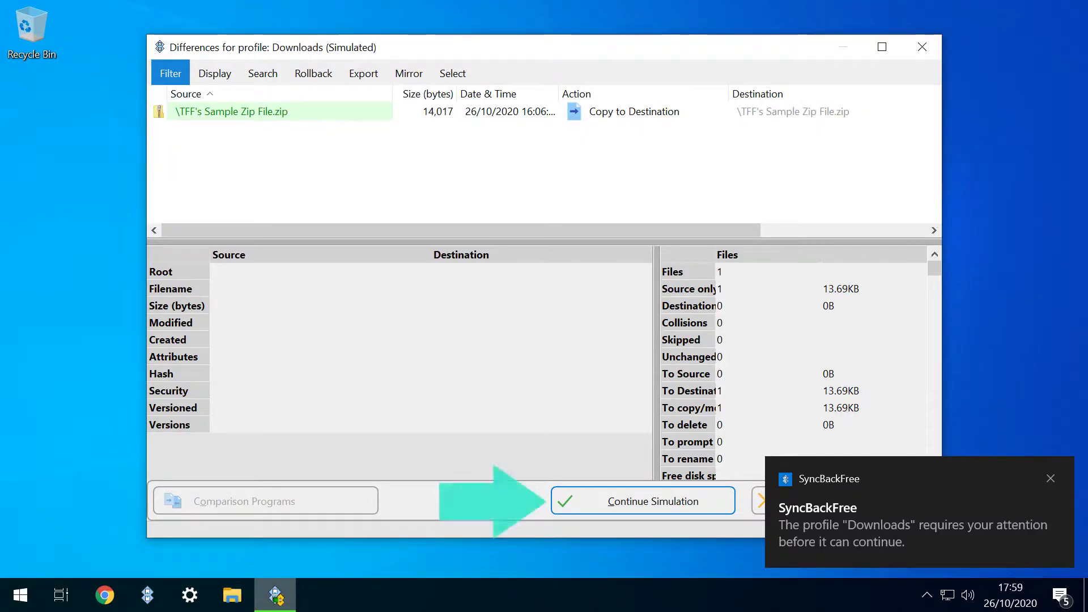
key("Return")
key("Return")
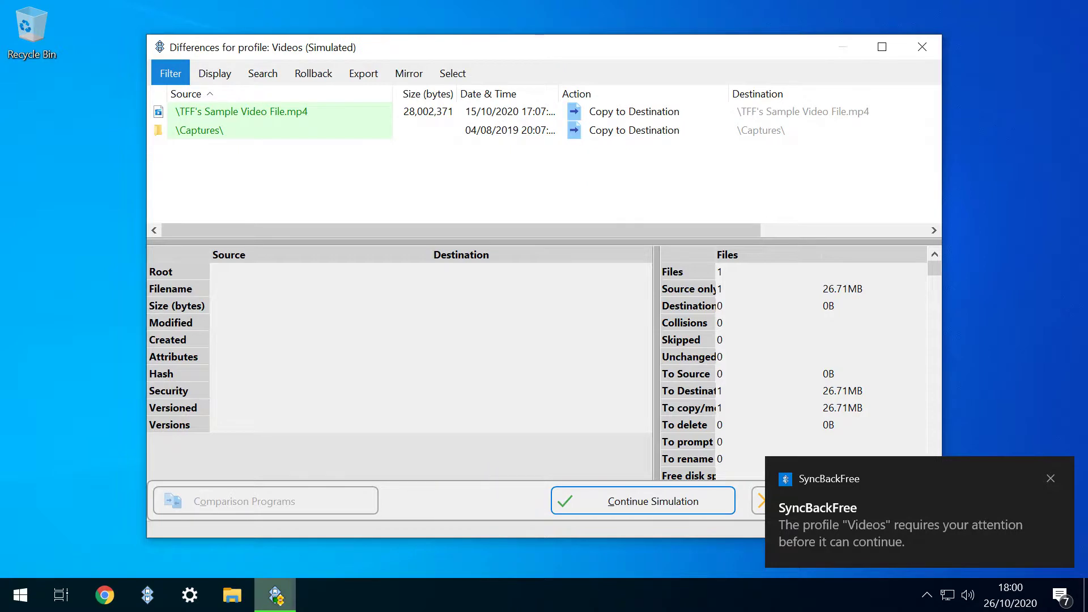
key("Return")
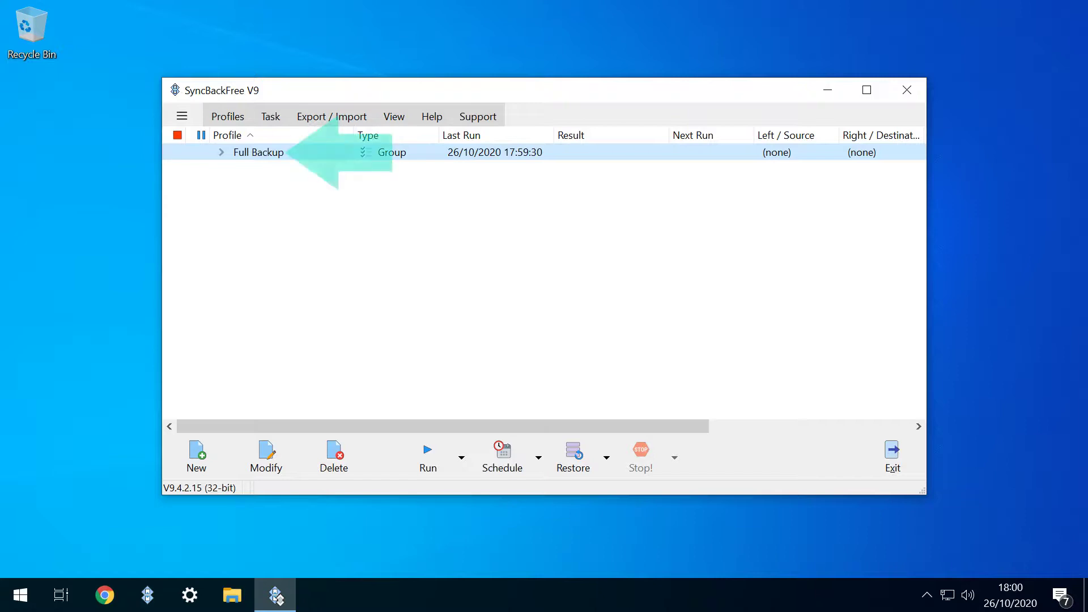
key("Right")
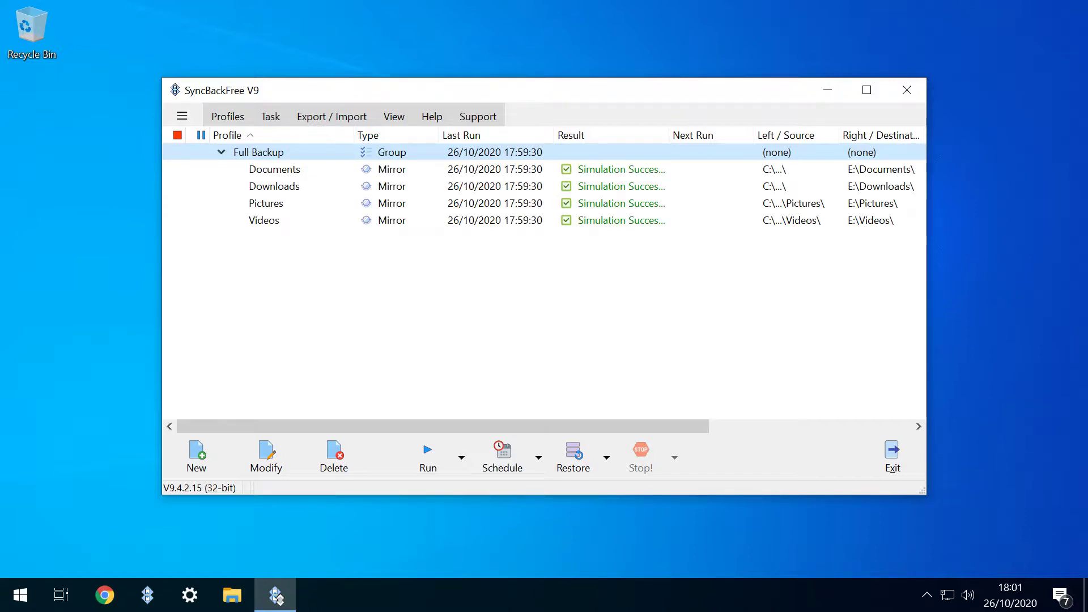
Run the Full Backup group with Run (Unattended) from its context menu
right_click(326, 152)
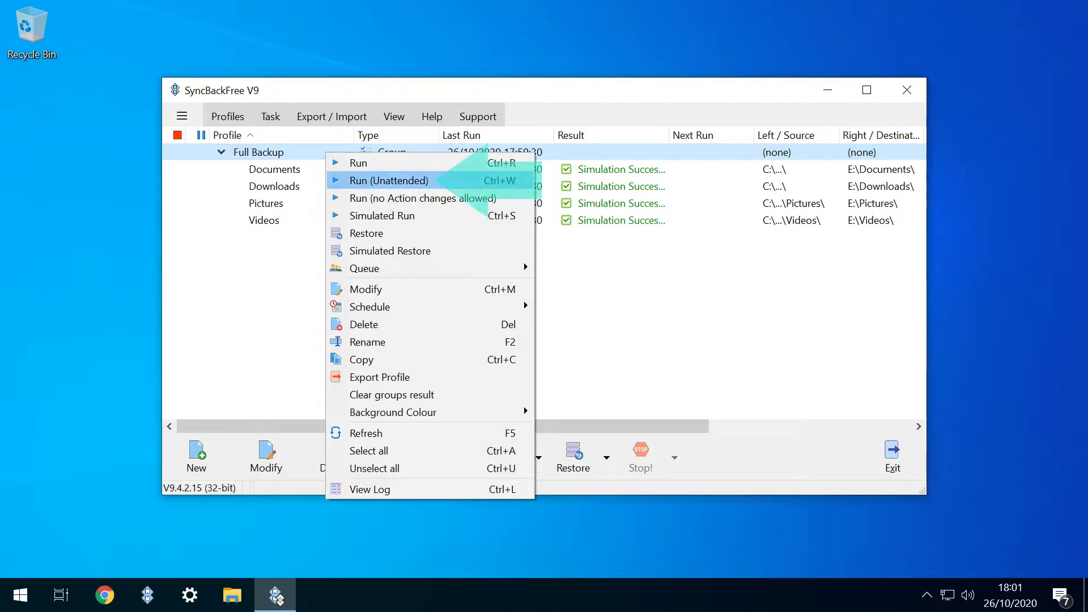
left_click(388, 180)
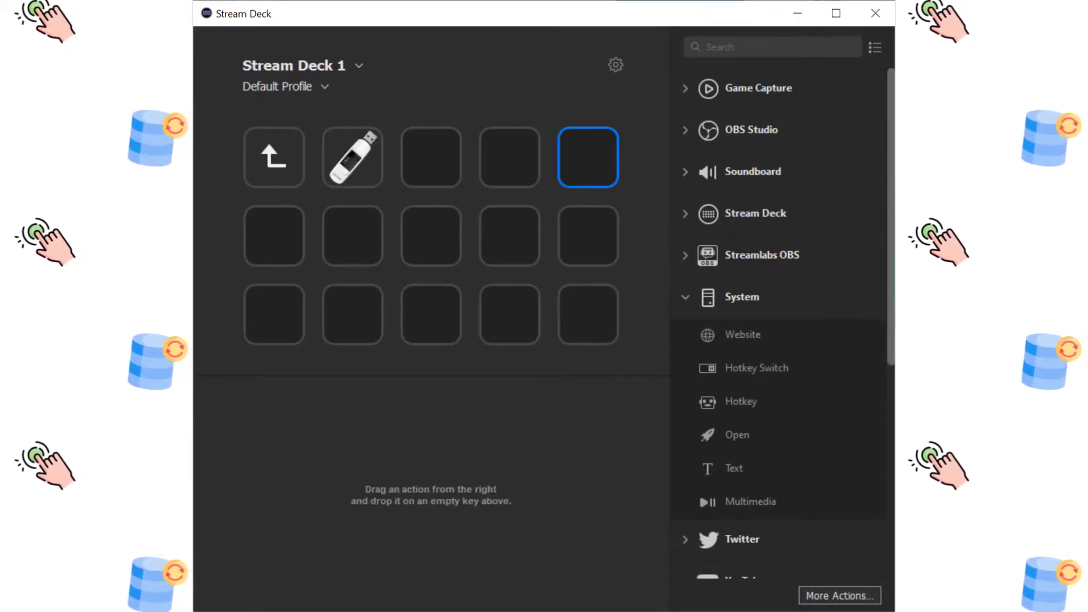
Select the USB-drive key to show its System: Open action and SyncBack App/File path
left_click(352, 157)
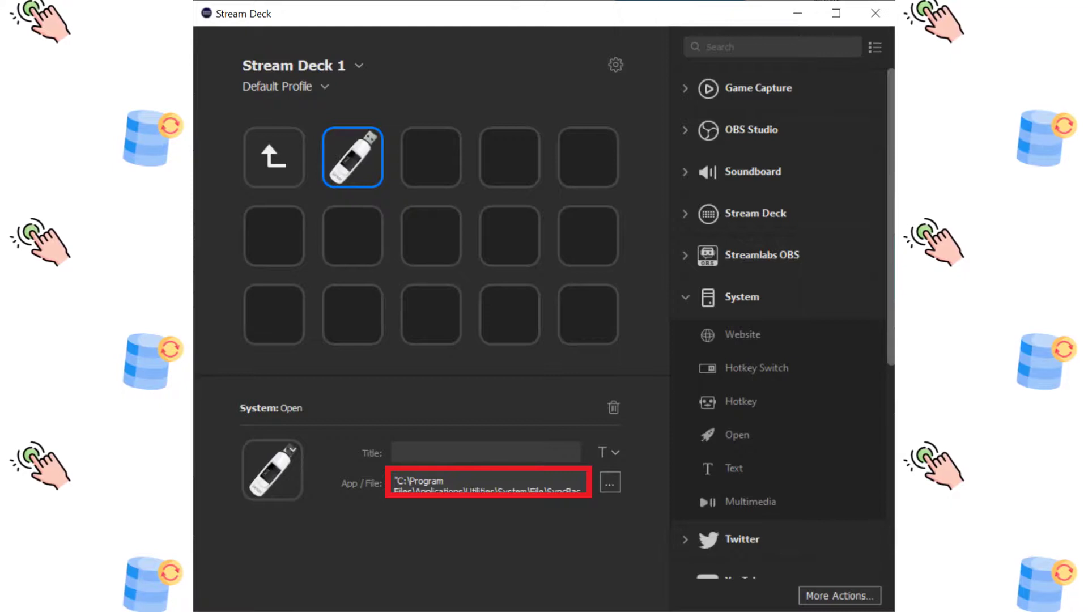